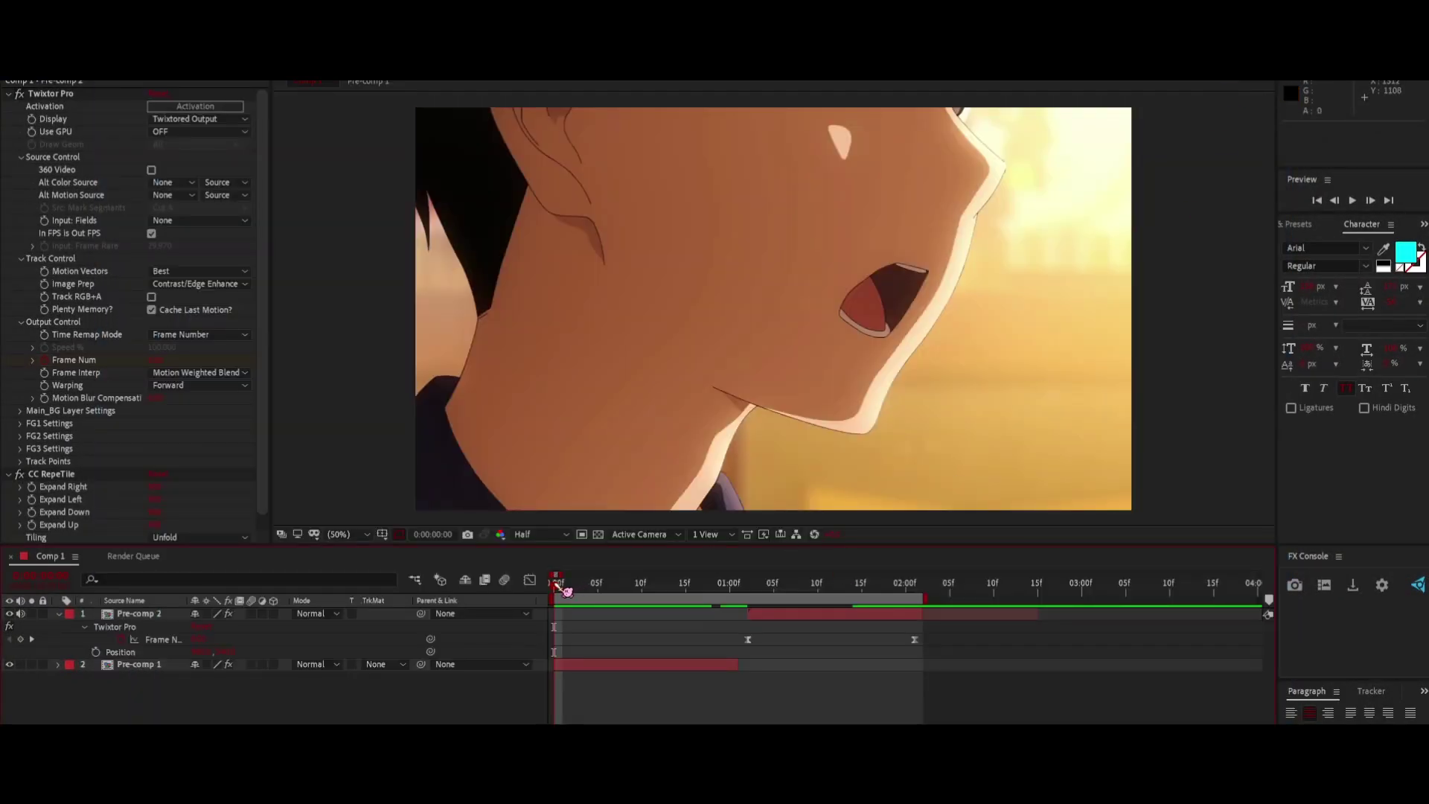
- Collapse the revealed Twixtor Pro keyframe properties of the Pre-comp 2 layer
left_click_drag(554, 585, 488, 612)
left_click_drag(662, 592, 511, 680)
key("u")
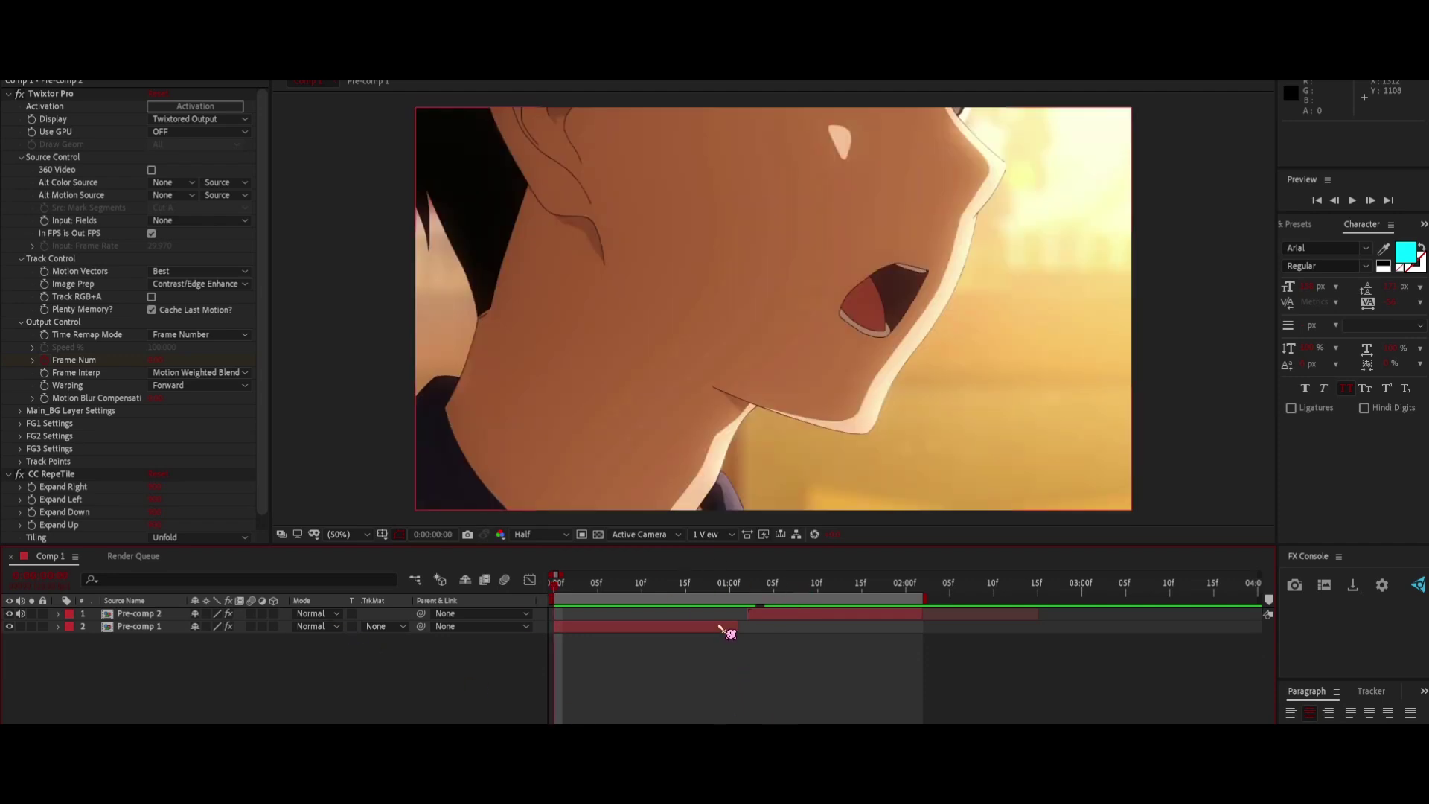
- Review the end of Pre-comp 1 and the cut to Pre-comp 2 in the timeline
left_click(618, 629)
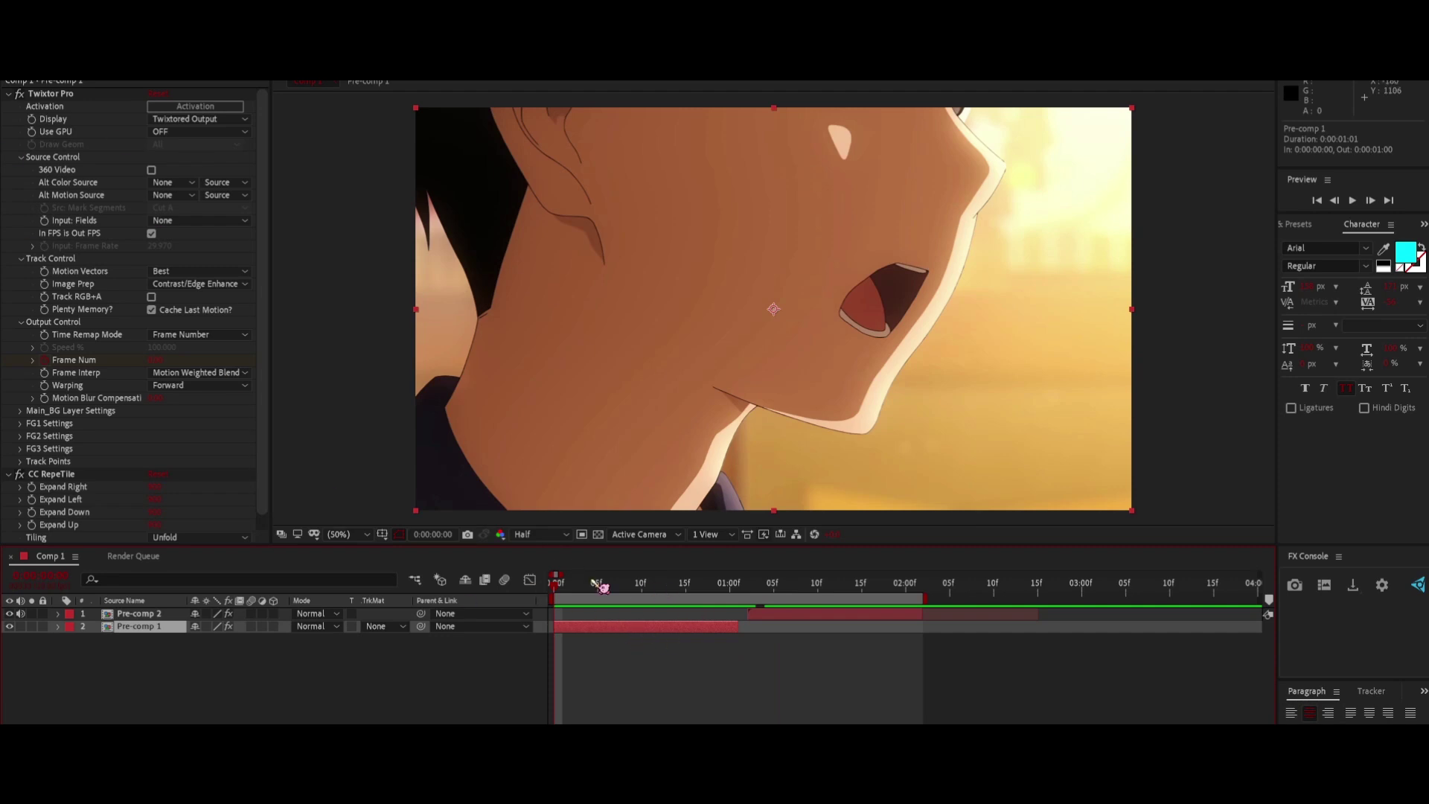
left_click_drag(591, 581, 880, 599)
key("Home")
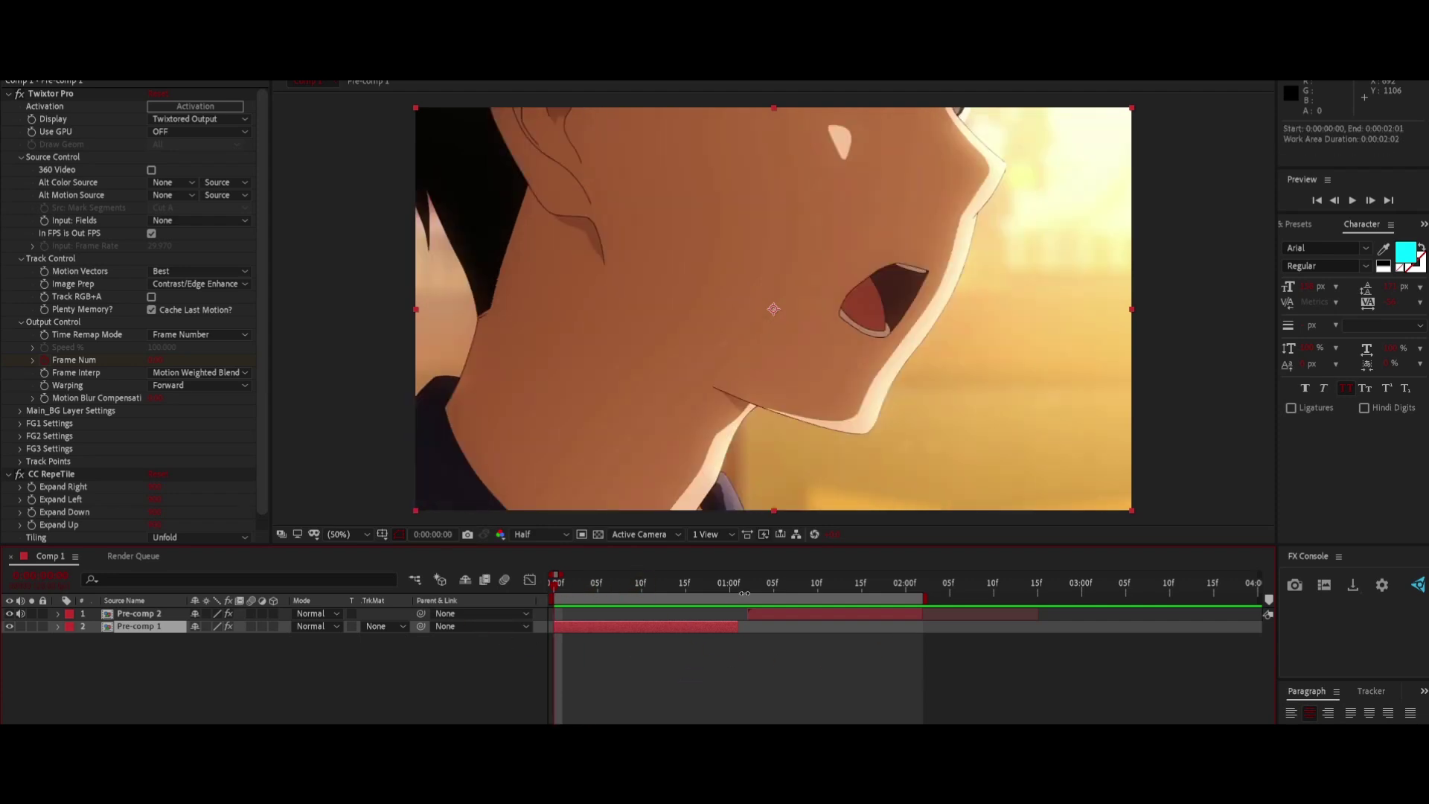
mouse_move(726, 583)
left_mouse_down()
mouse_move(709, 591)
mouse_move(730, 621)
mouse_move(739, 591)
left_mouse_up()
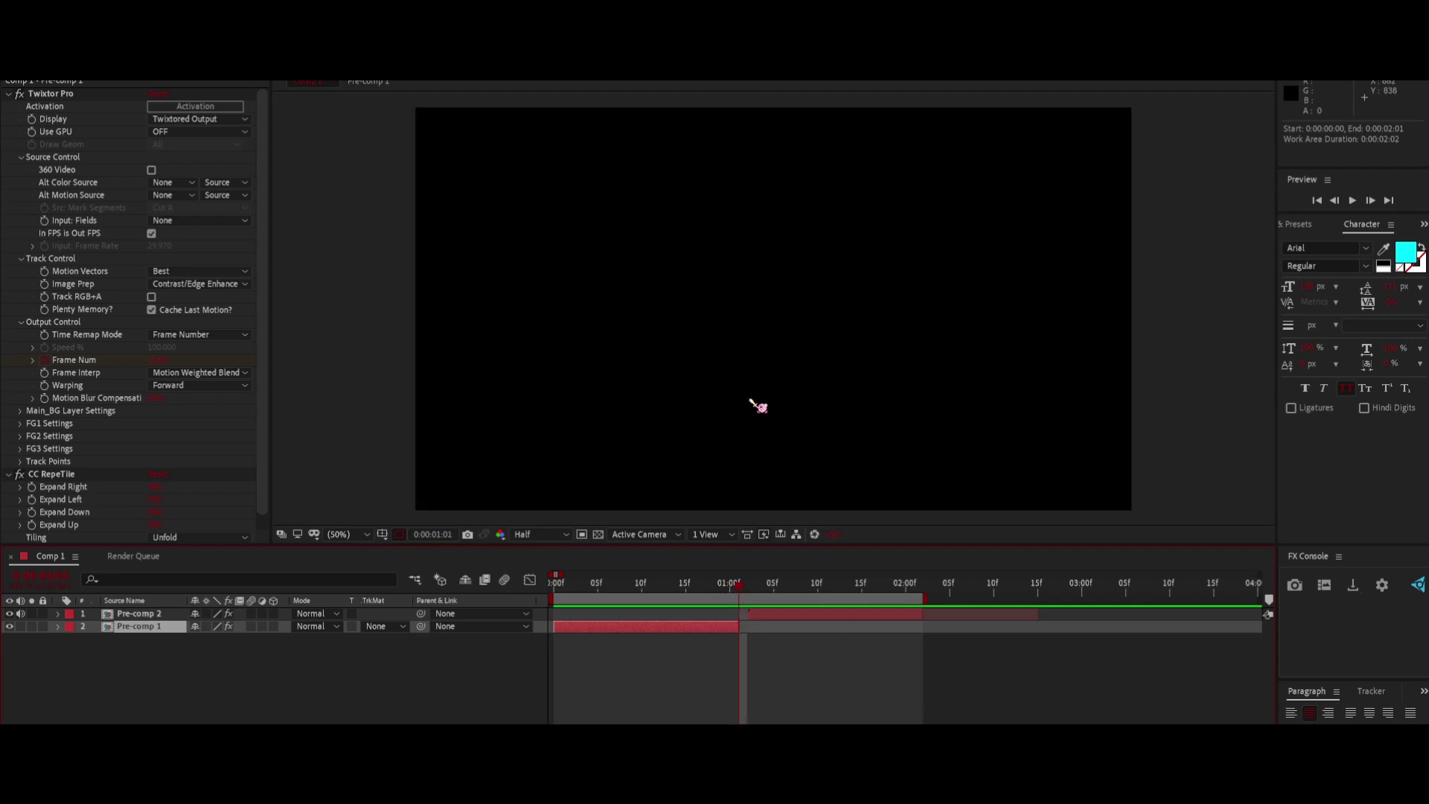
left_click(756, 588)
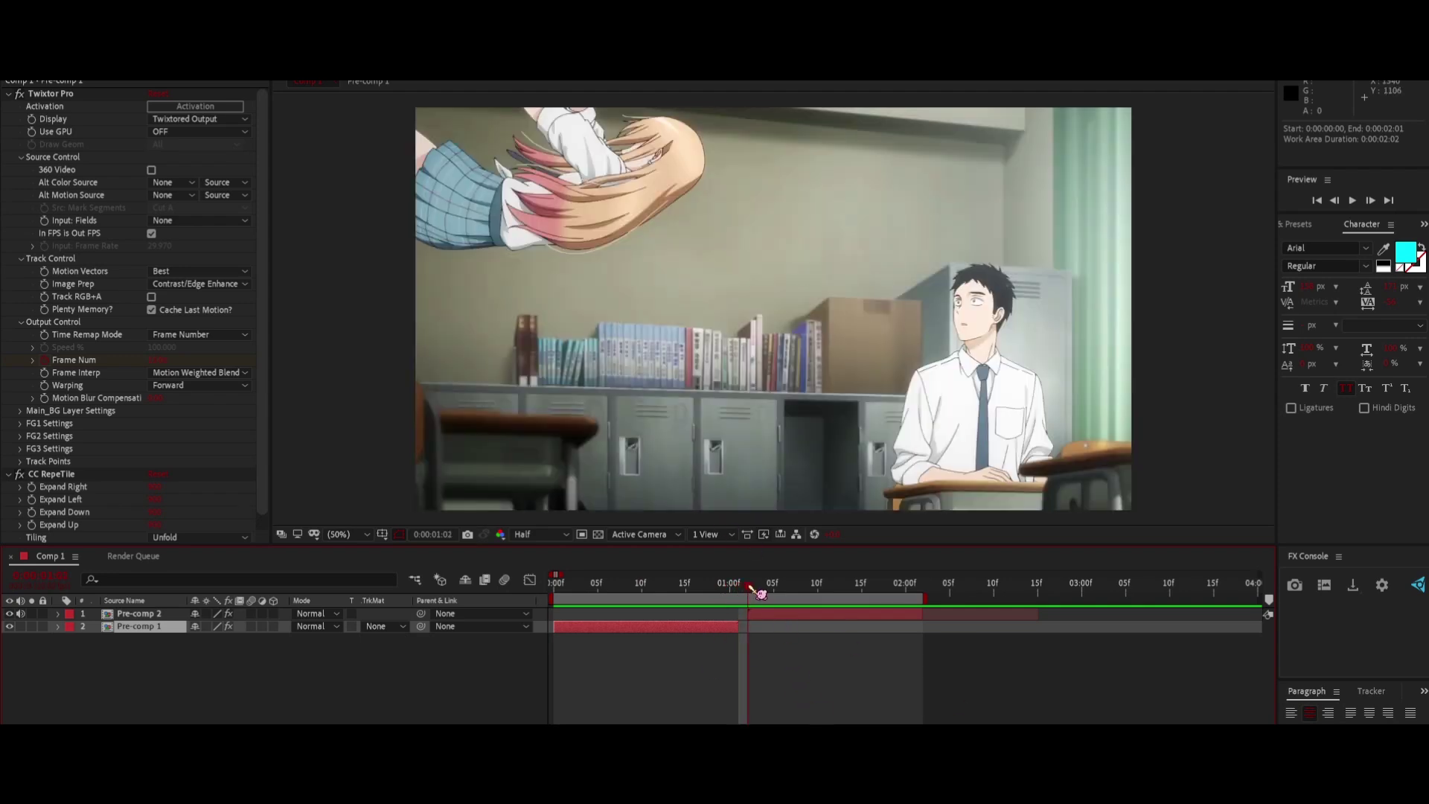
left_click_drag(771, 603, 735, 607)
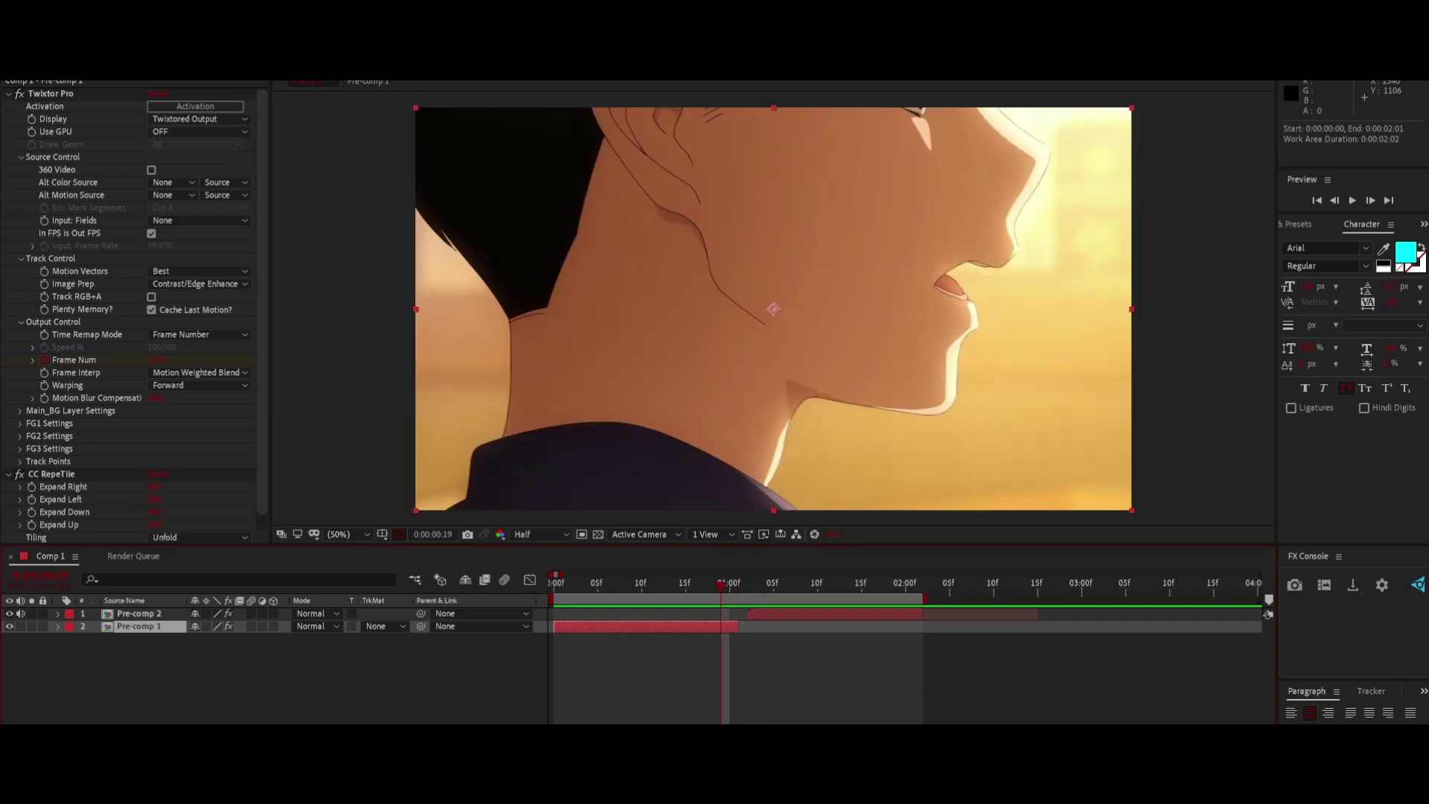
- Add an adjustment layer directly above Pre-comp 1 with the current time at 0:00:00:18
scroll(708, 687, "up", 3)
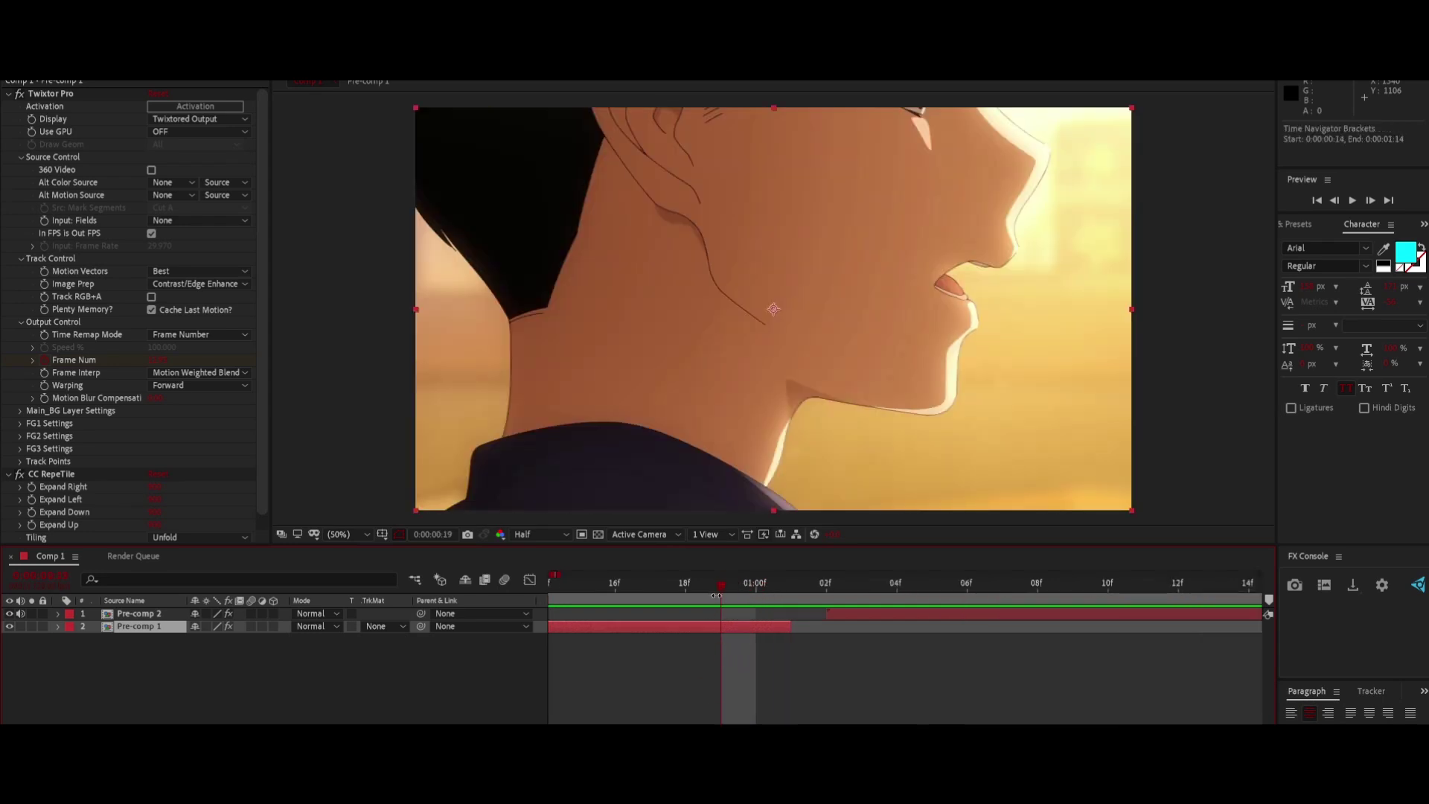
left_click_drag(716, 596, 700, 600)
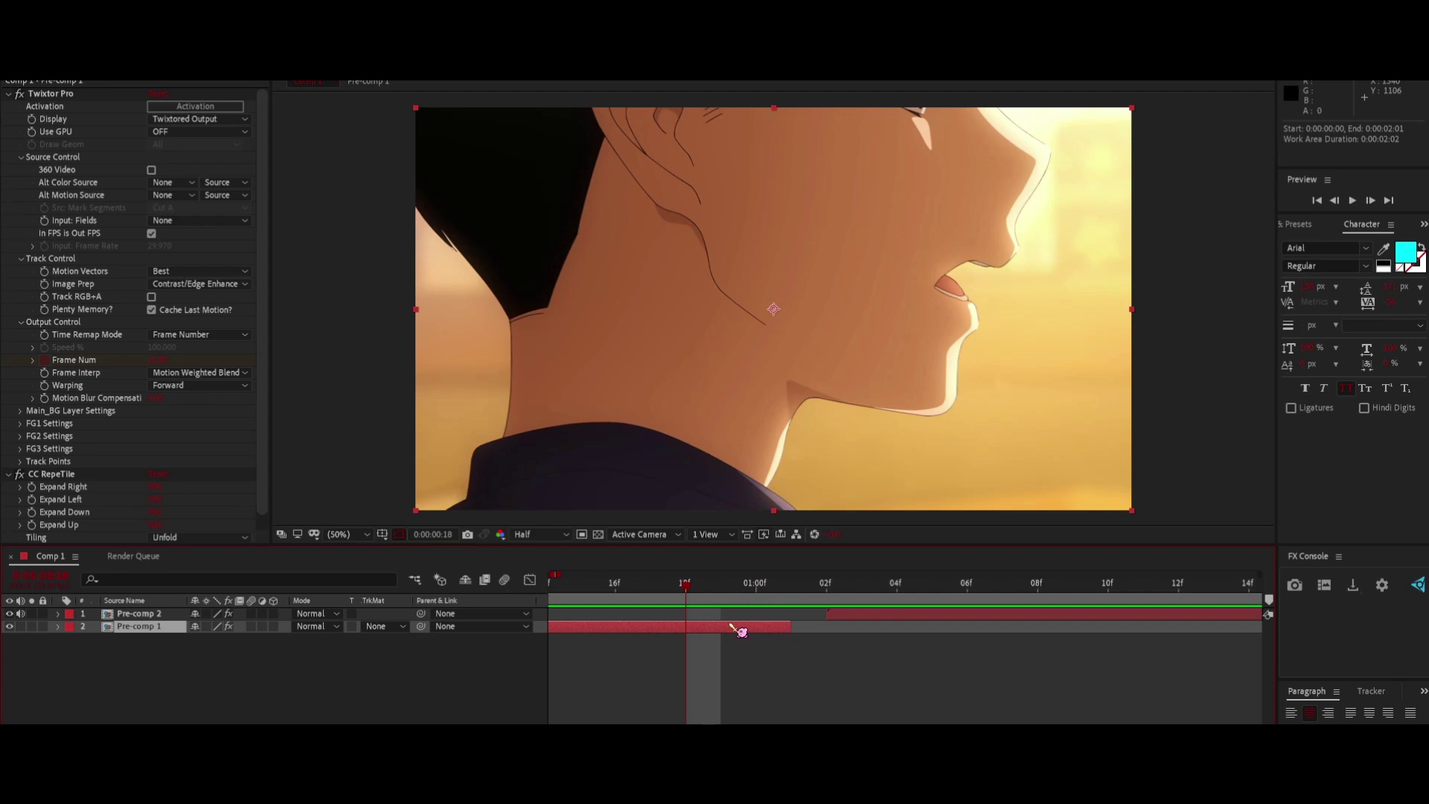
key("ctrl+alt+y")
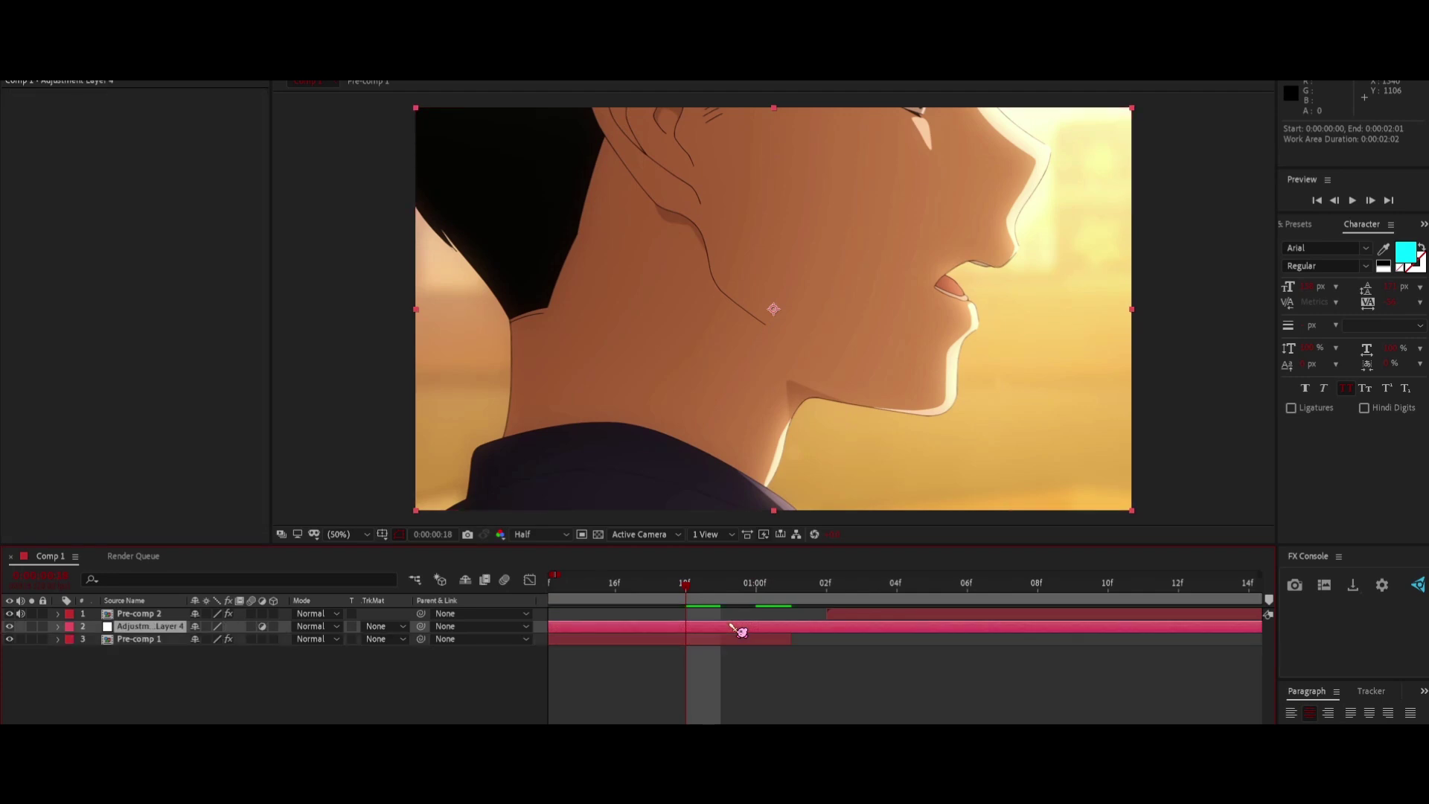
right_click(354, 702)
mouse_move(431, 541)
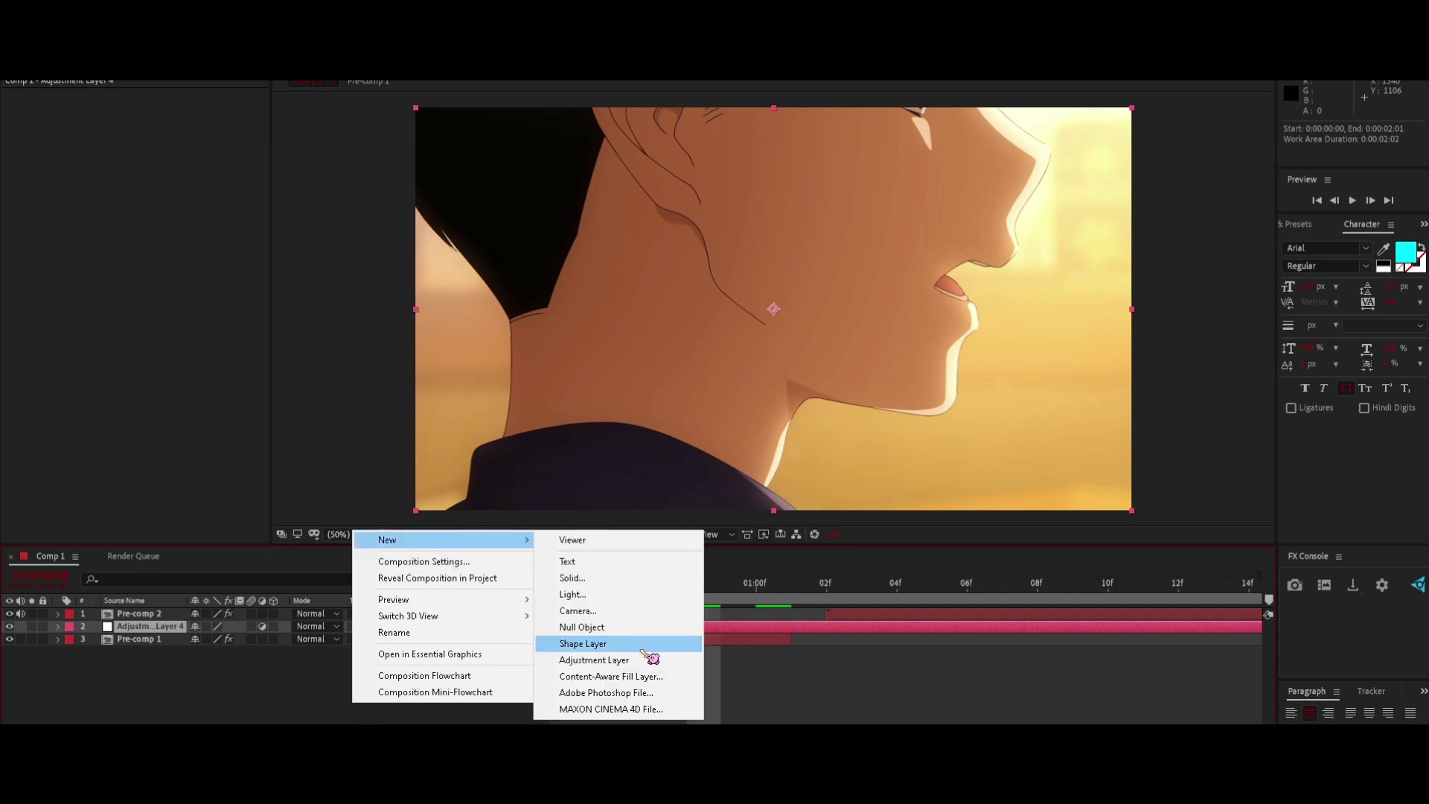
left_click(833, 691)
left_click(833, 690)
- Trim the new adjustment layer to the single frame at 0:00:00:18
left_click(775, 625)
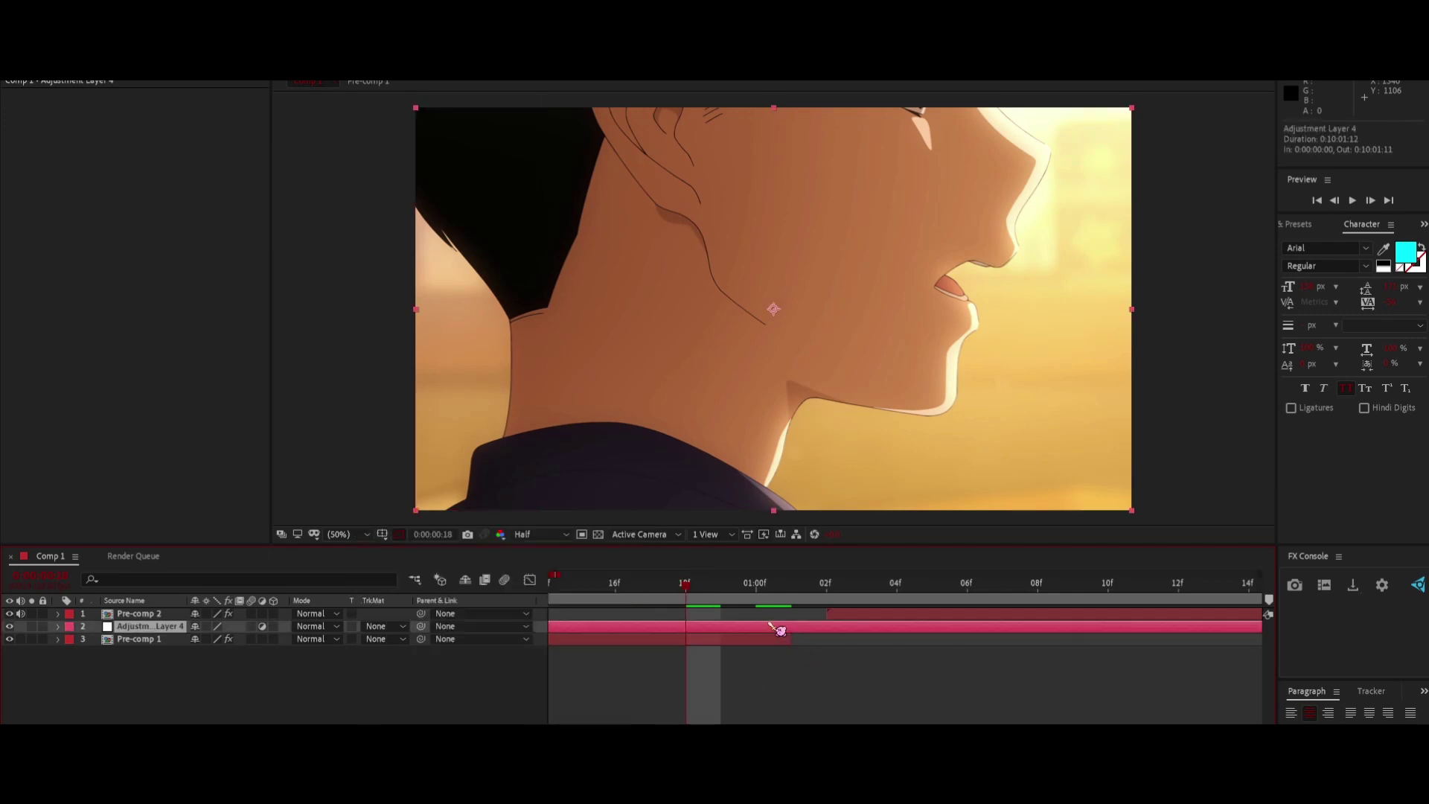
key("alt+[")
key("alt+bracketright")
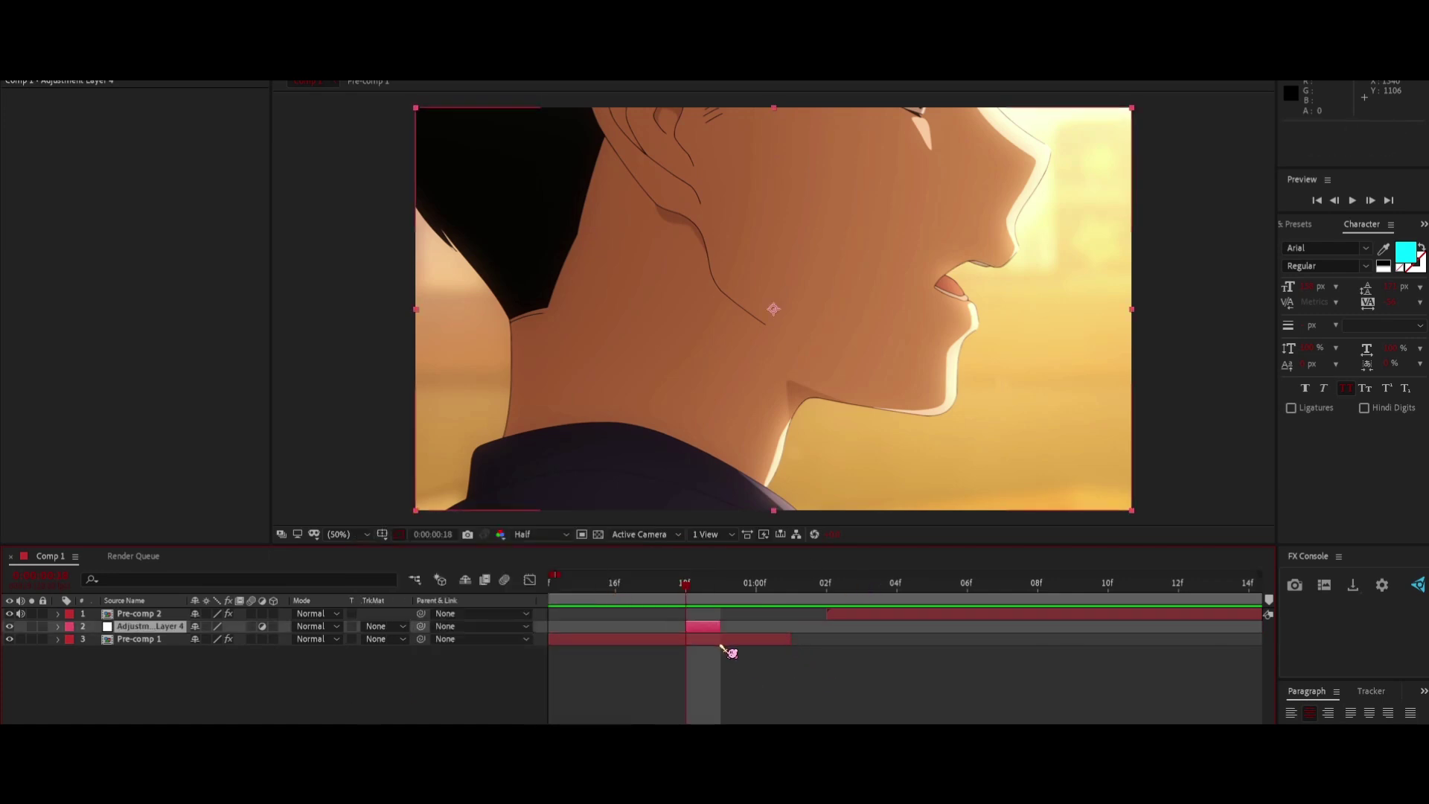
- Apply Displacement Map to the one-frame adjustment layer, set its maximum vertical displacement to 0 and increase the maximum horizontal displacement
key("ctrl+space")
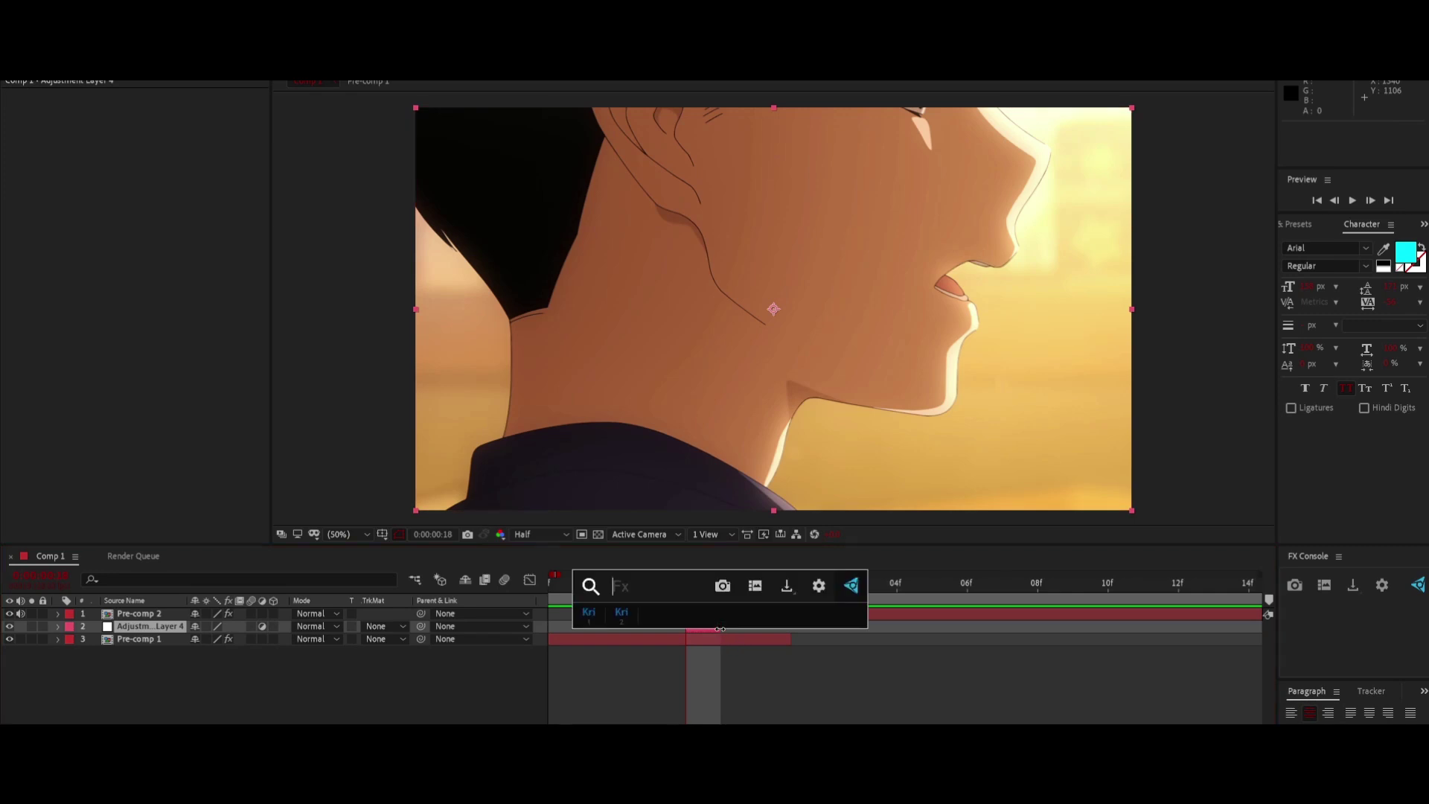
type("displ")
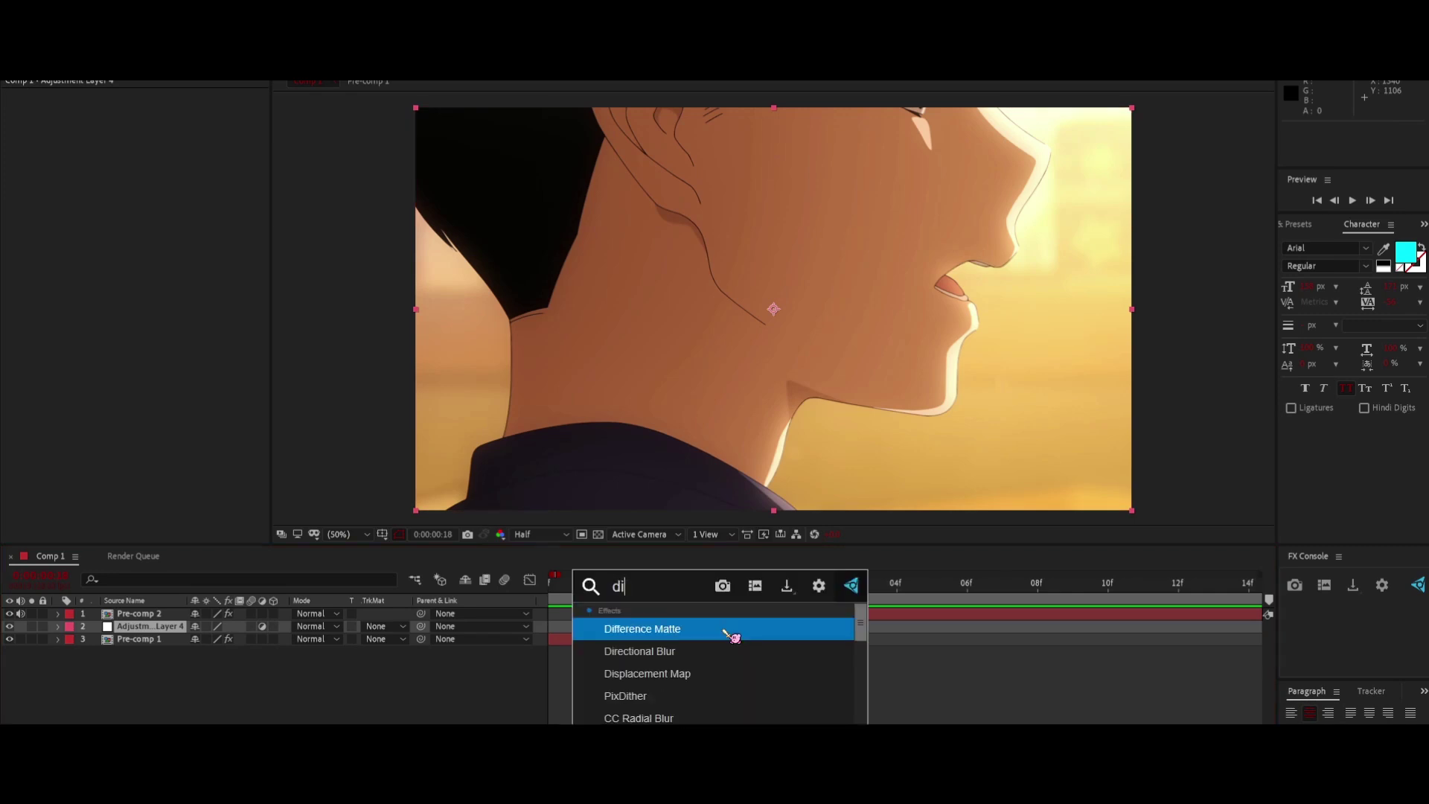
key("Return")
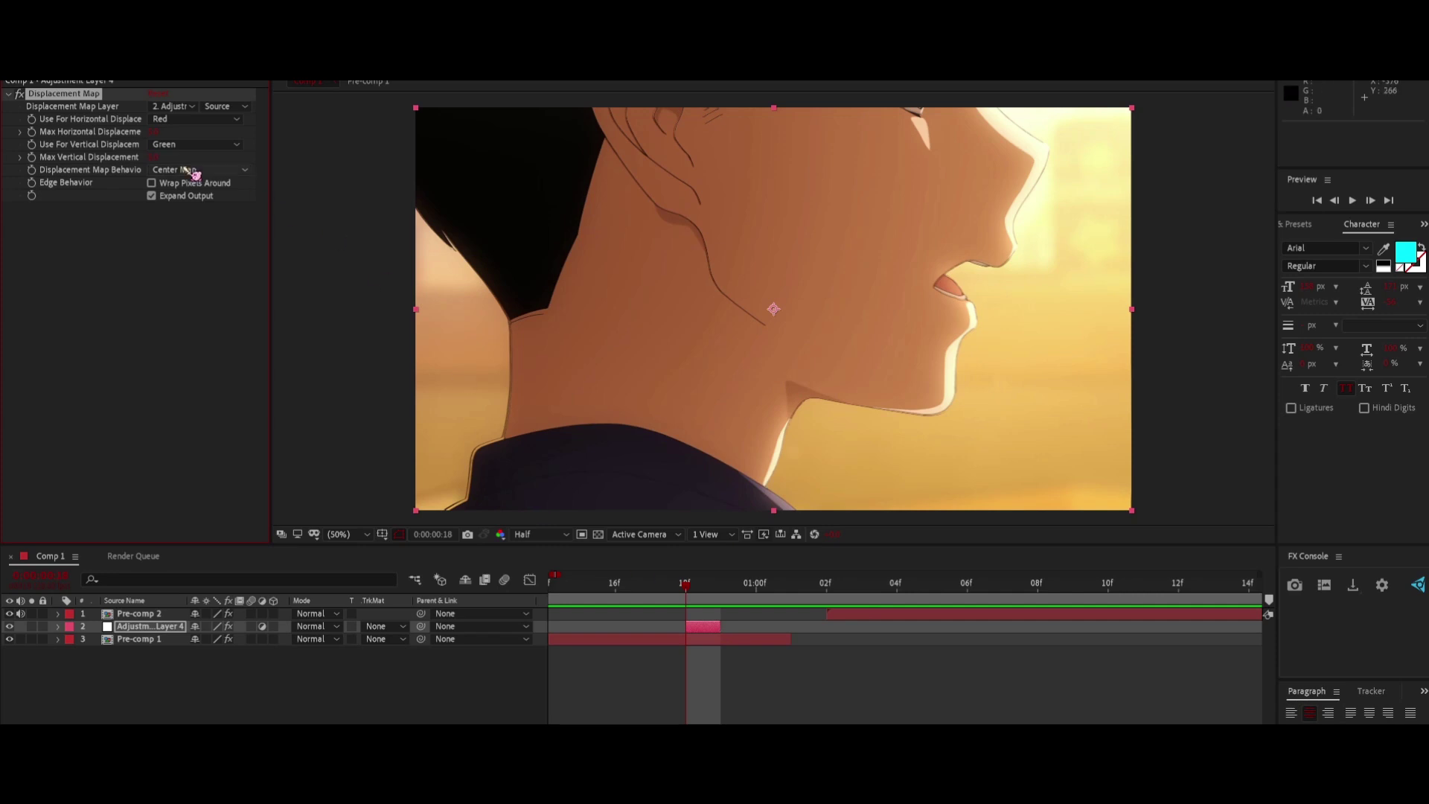
left_click(151, 157)
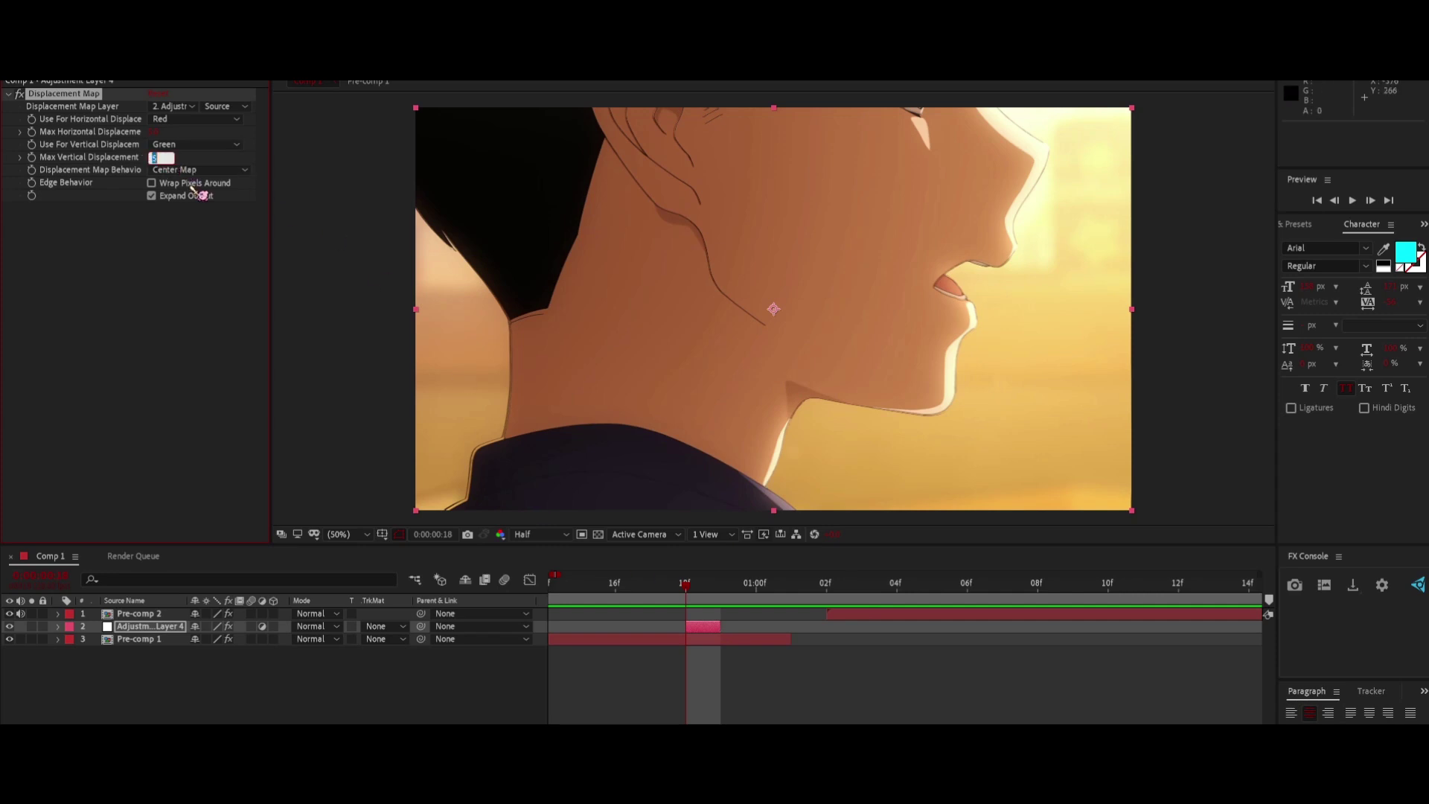
type("0")
mouse_move(149, 135)
left_mouse_down()
mouse_move(104, 135)
mouse_move(227, 145)
mouse_move(176, 145)
left_mouse_up()
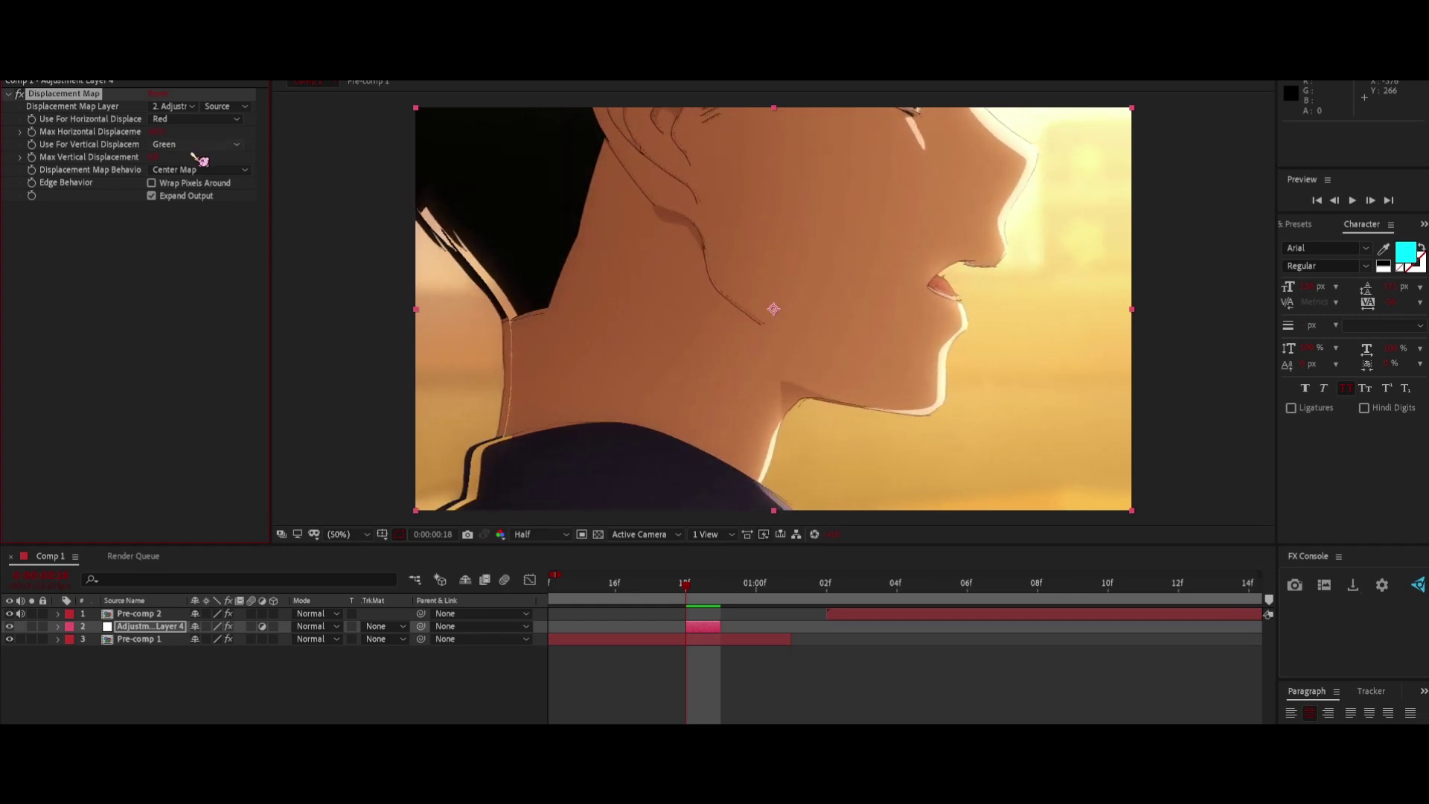
- Check the frames around the displacement, then strengthen its maximum horizontal displacement at 0:00:00:18
left_click(722, 588)
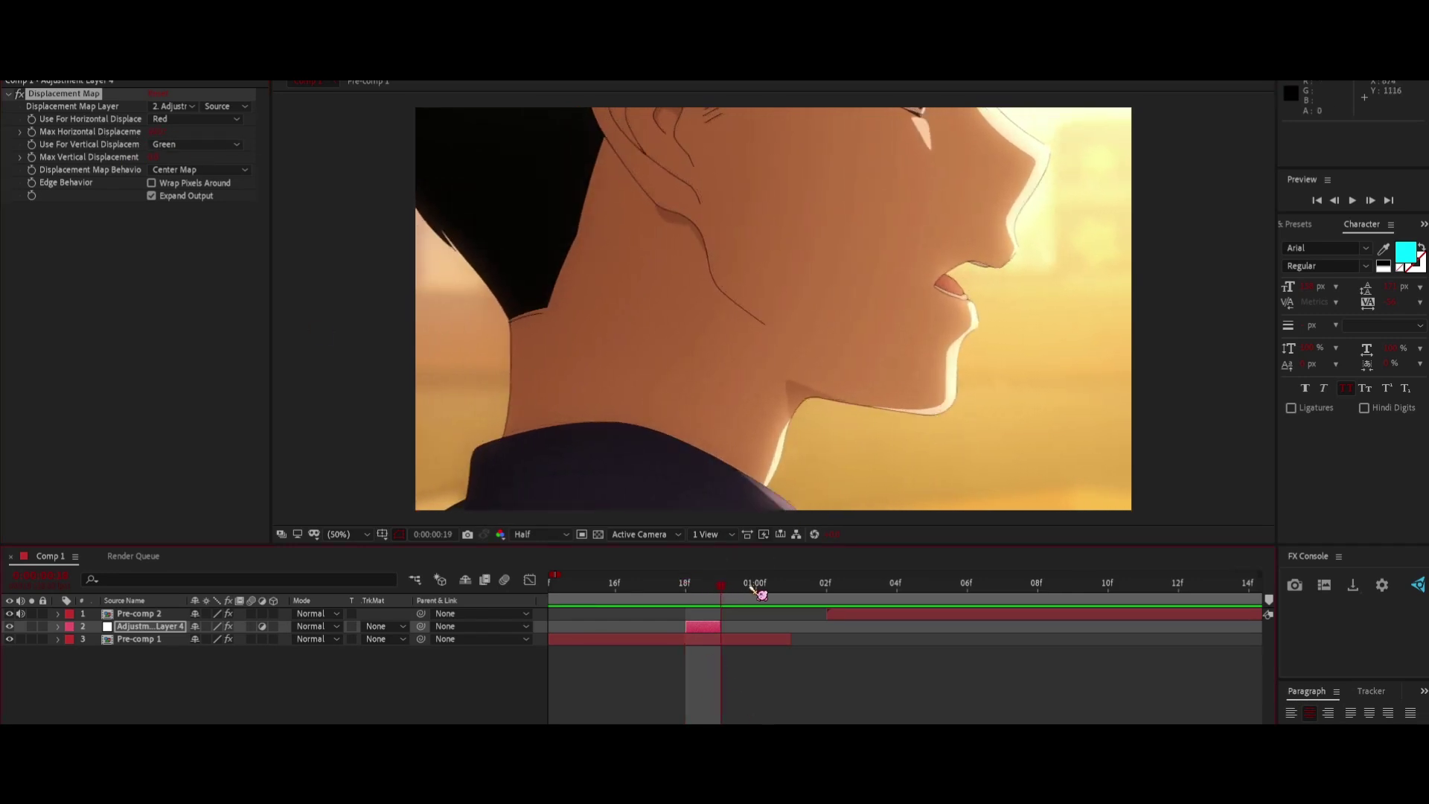
left_click_drag(760, 593, 791, 588)
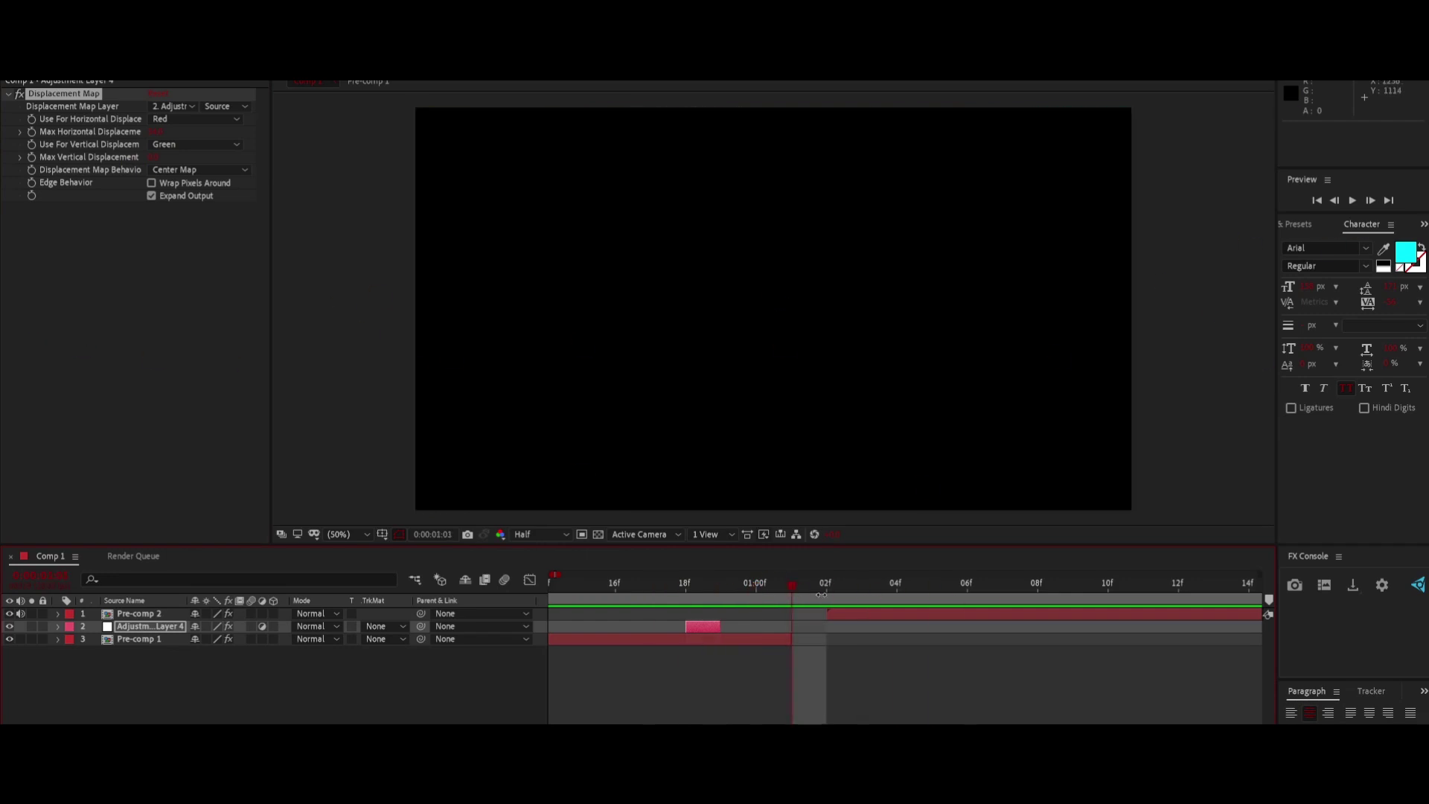
left_click(697, 592)
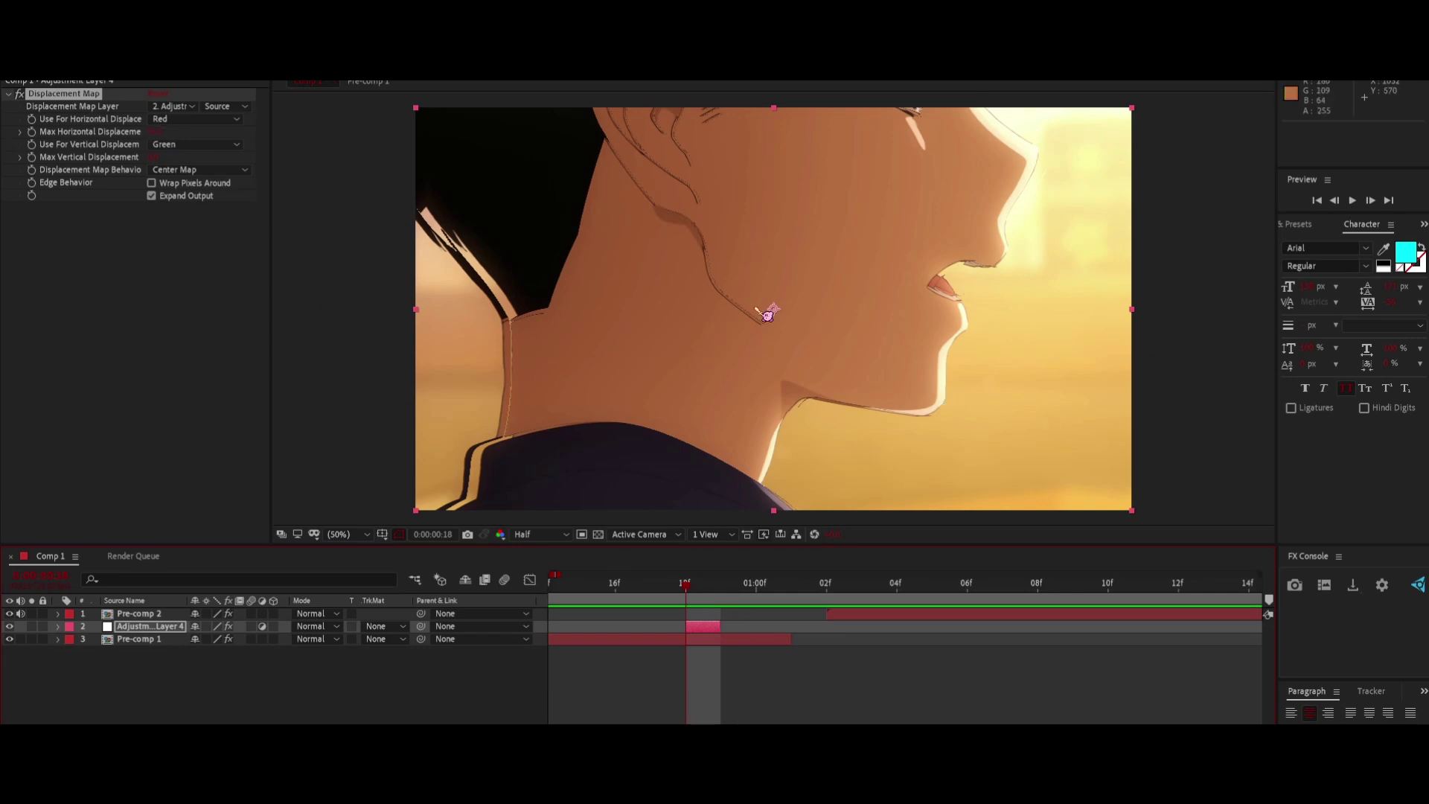
left_click_drag(158, 133, 242, 141)
- Switch the CC RepeTile effect on Pre-comp 1 off and back on to compare the image edges
left_click(752, 640)
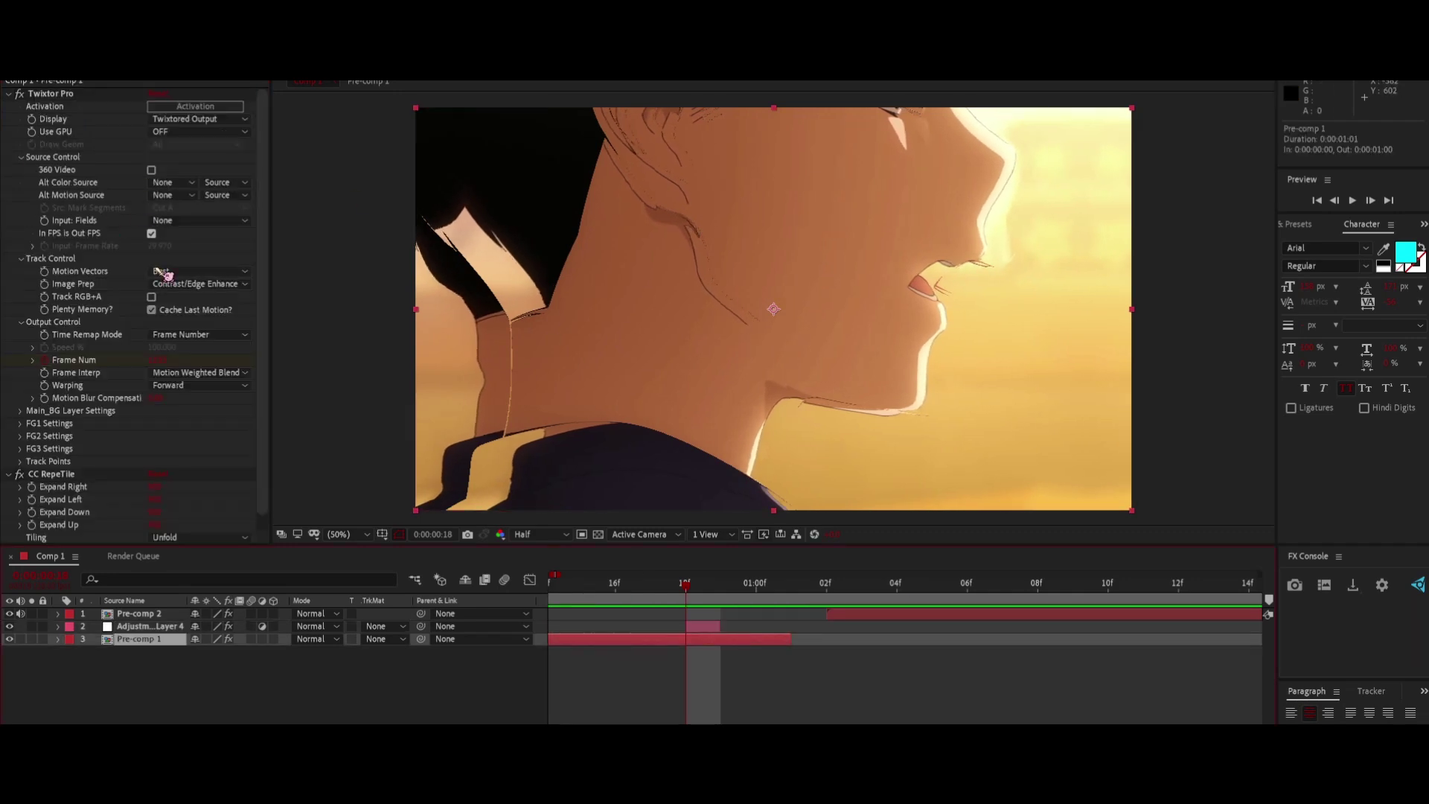
left_click(54, 460)
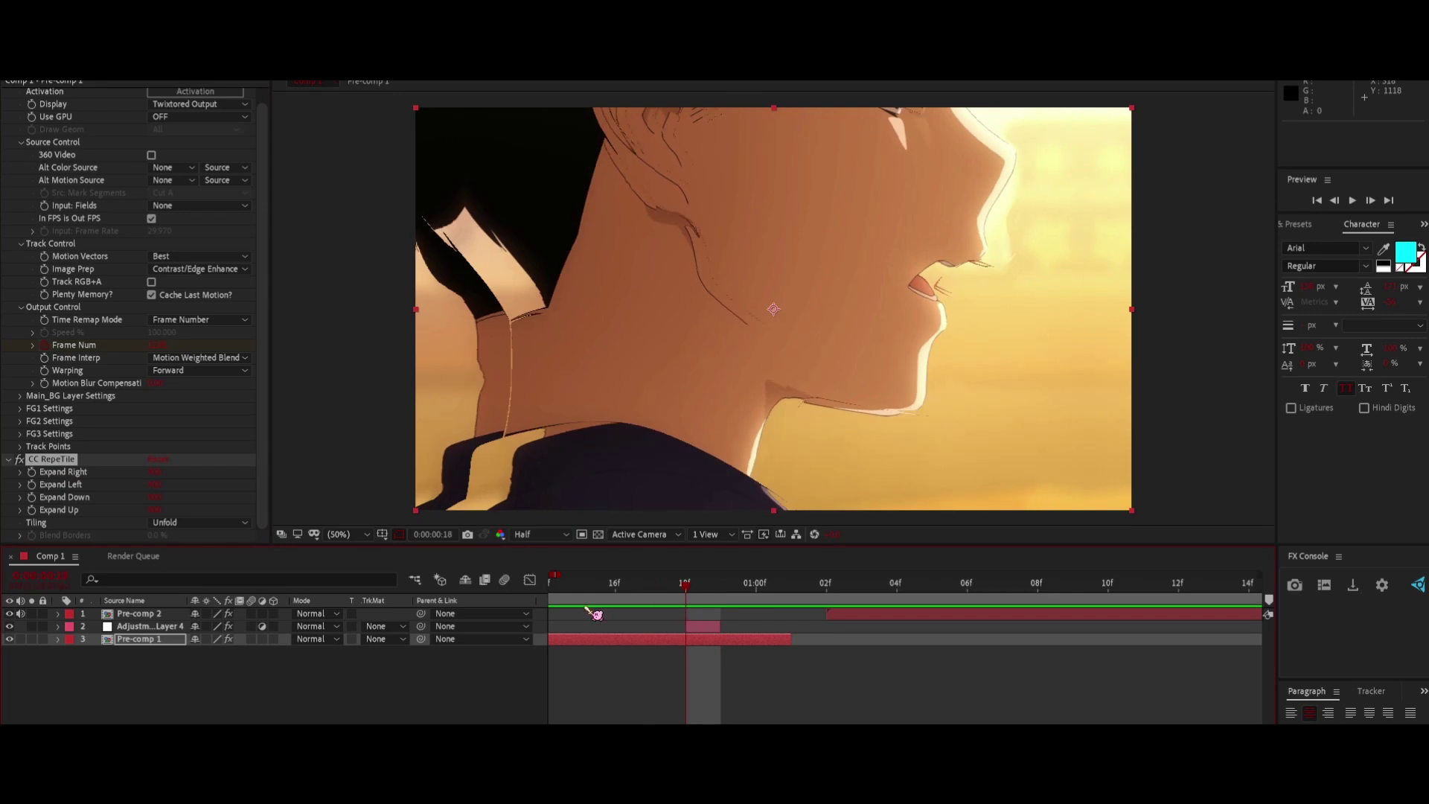
left_click(22, 459)
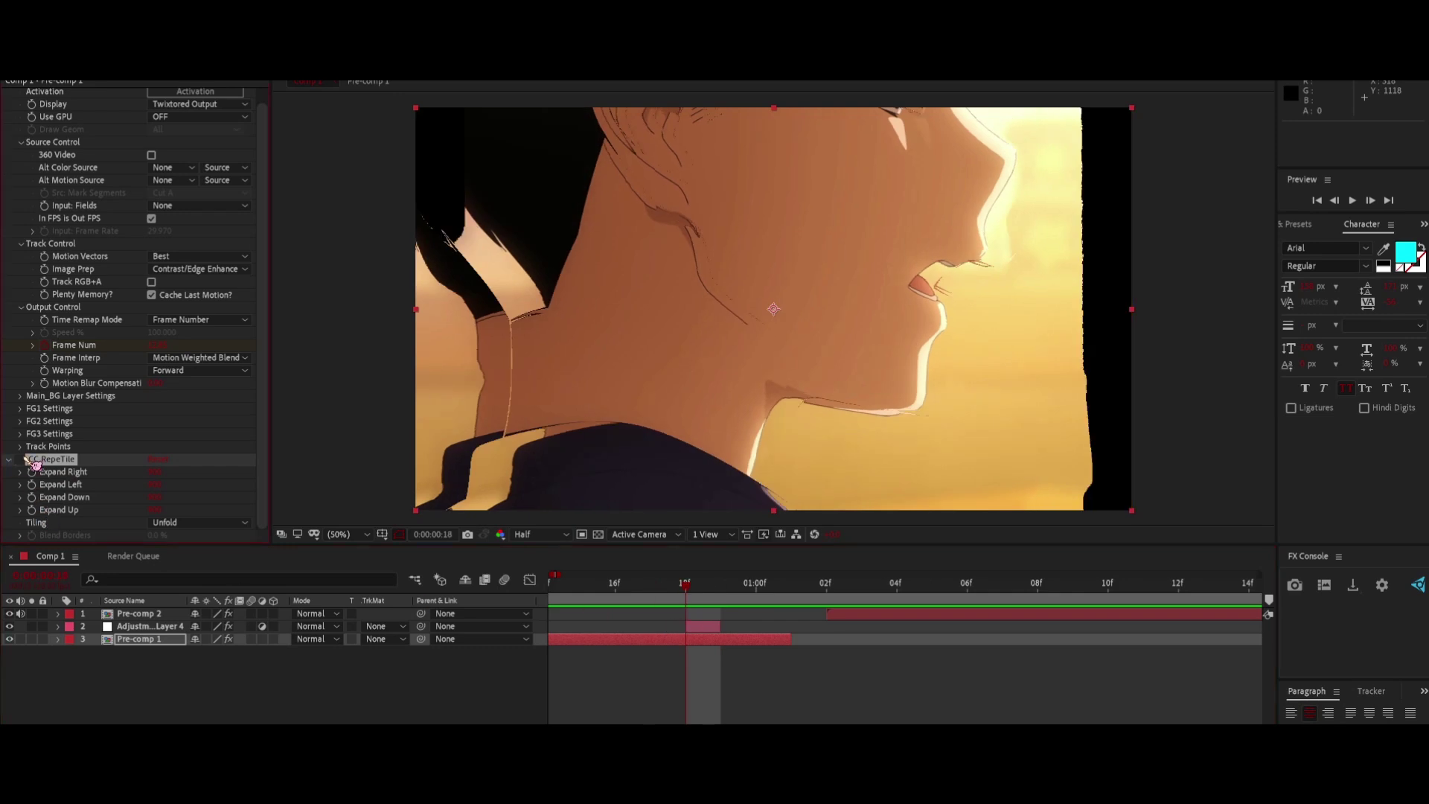
left_click(30, 461)
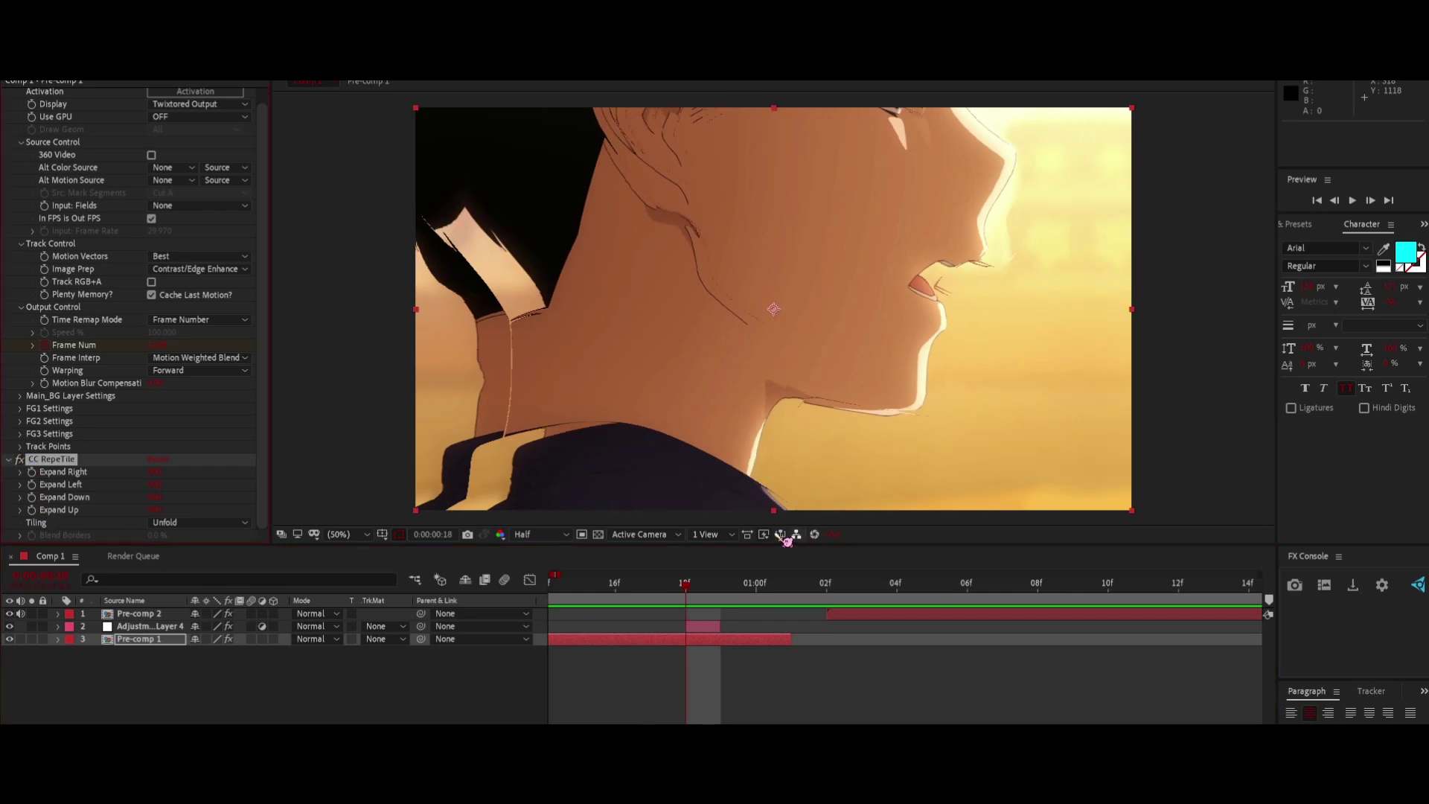
- Add a second adjustment layer above Pre-comp 1 and trim it to the single frame at 0:00:01:00
left_click(756, 583)
left_click(783, 642)
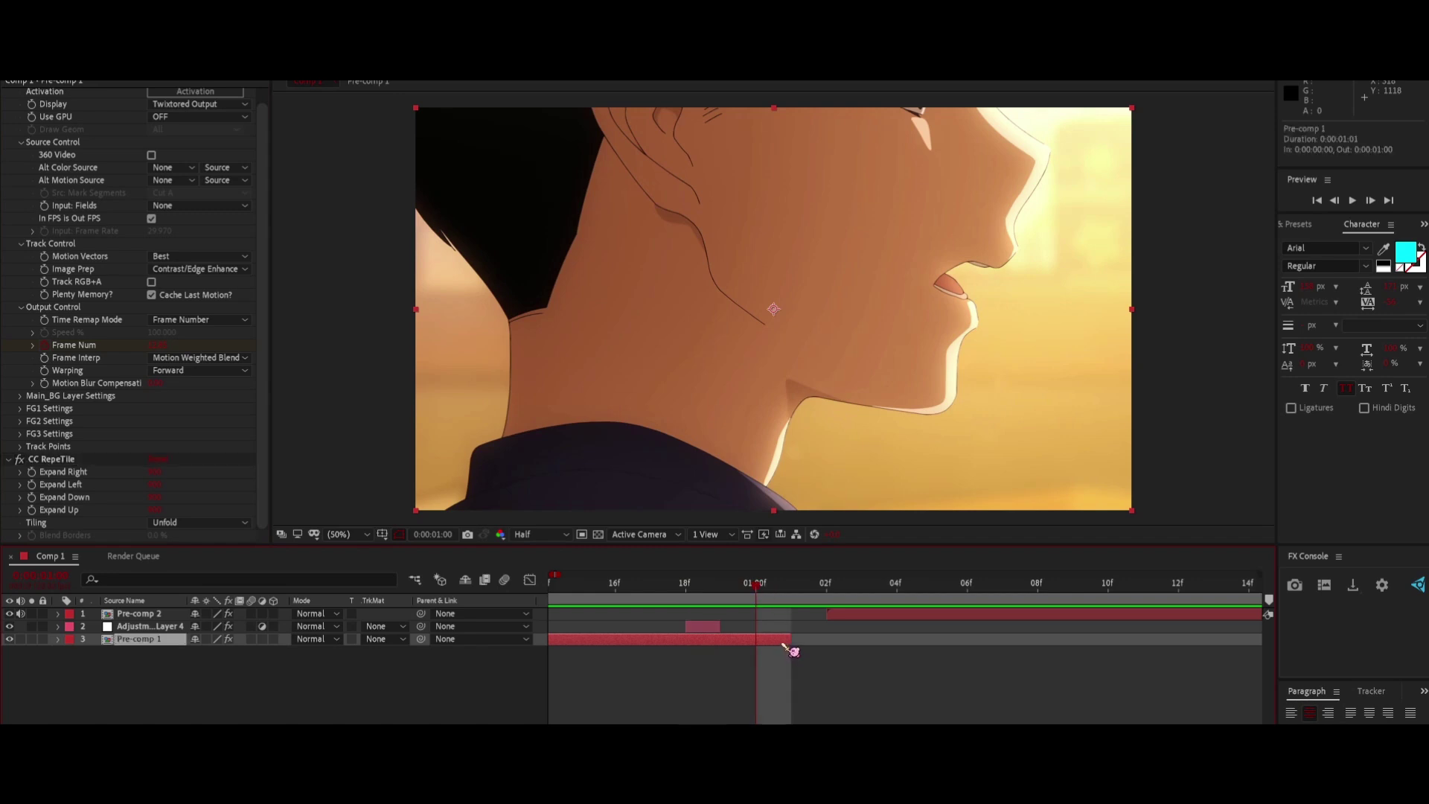
key("ctrl+alt+y")
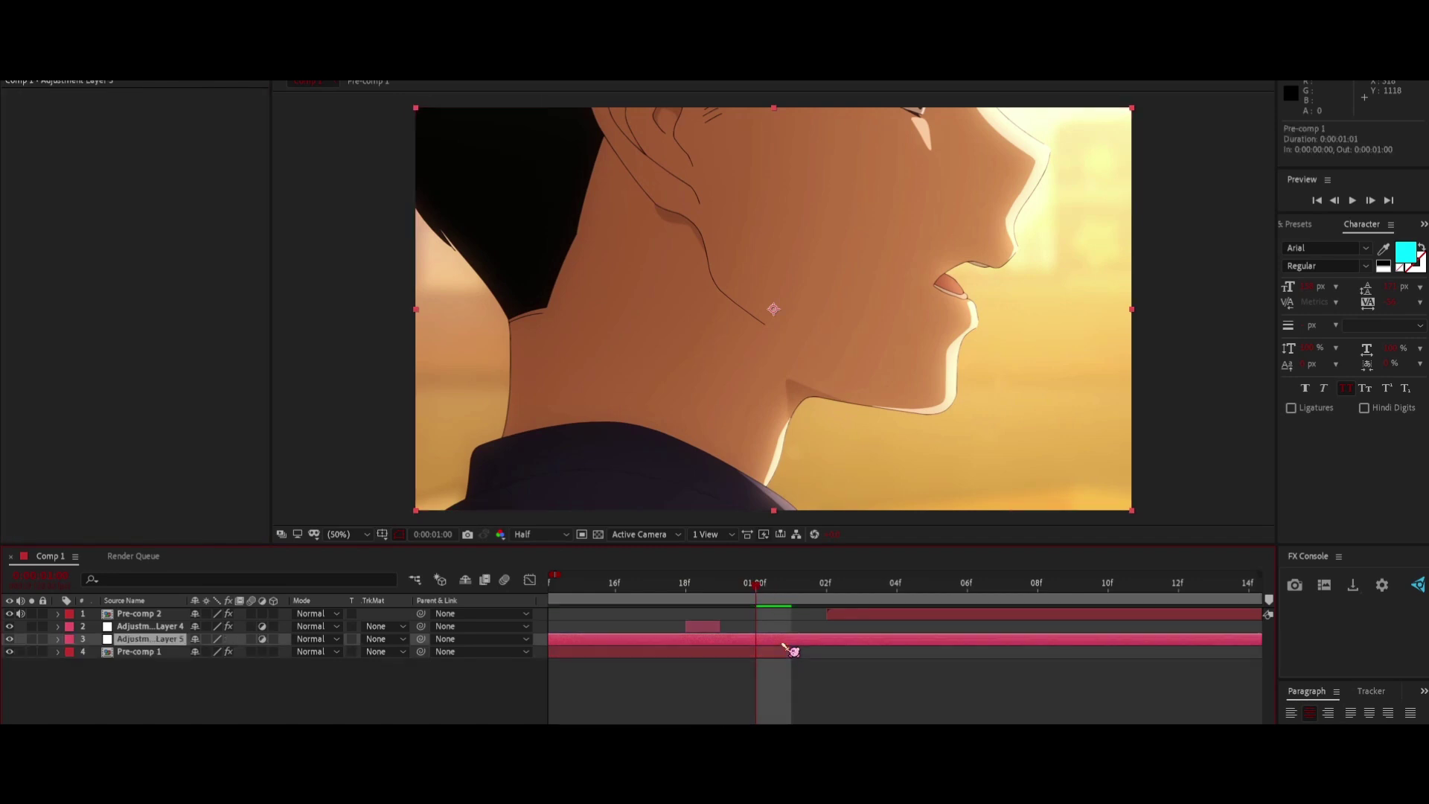
key("alt+bracketleft")
key("alt+bracketright")
- Apply the Offset effect to the second adjustment layer and shift its center horizontally so the image wraps near mid-frame
key("ctrl+space")
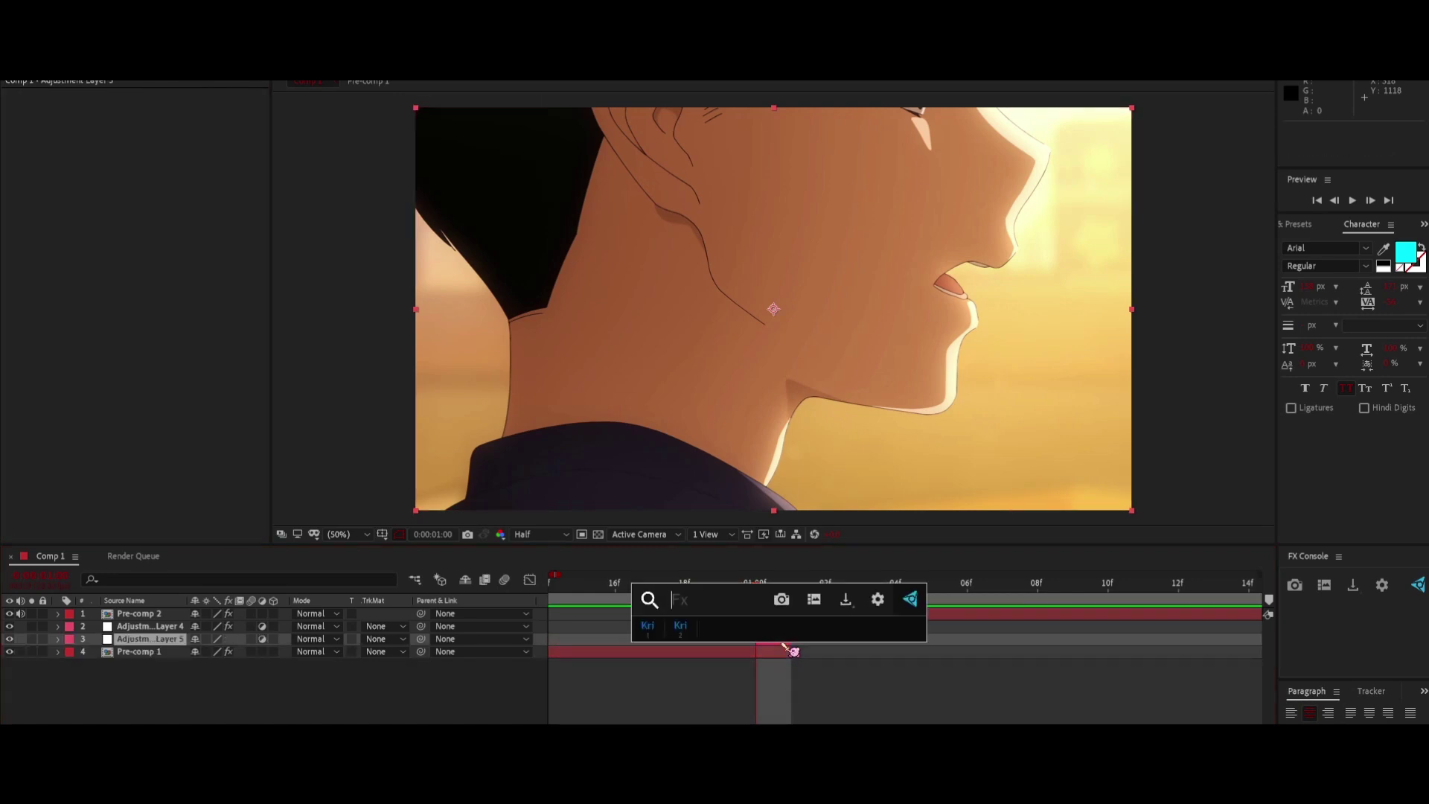
type("offset")
key("Return")
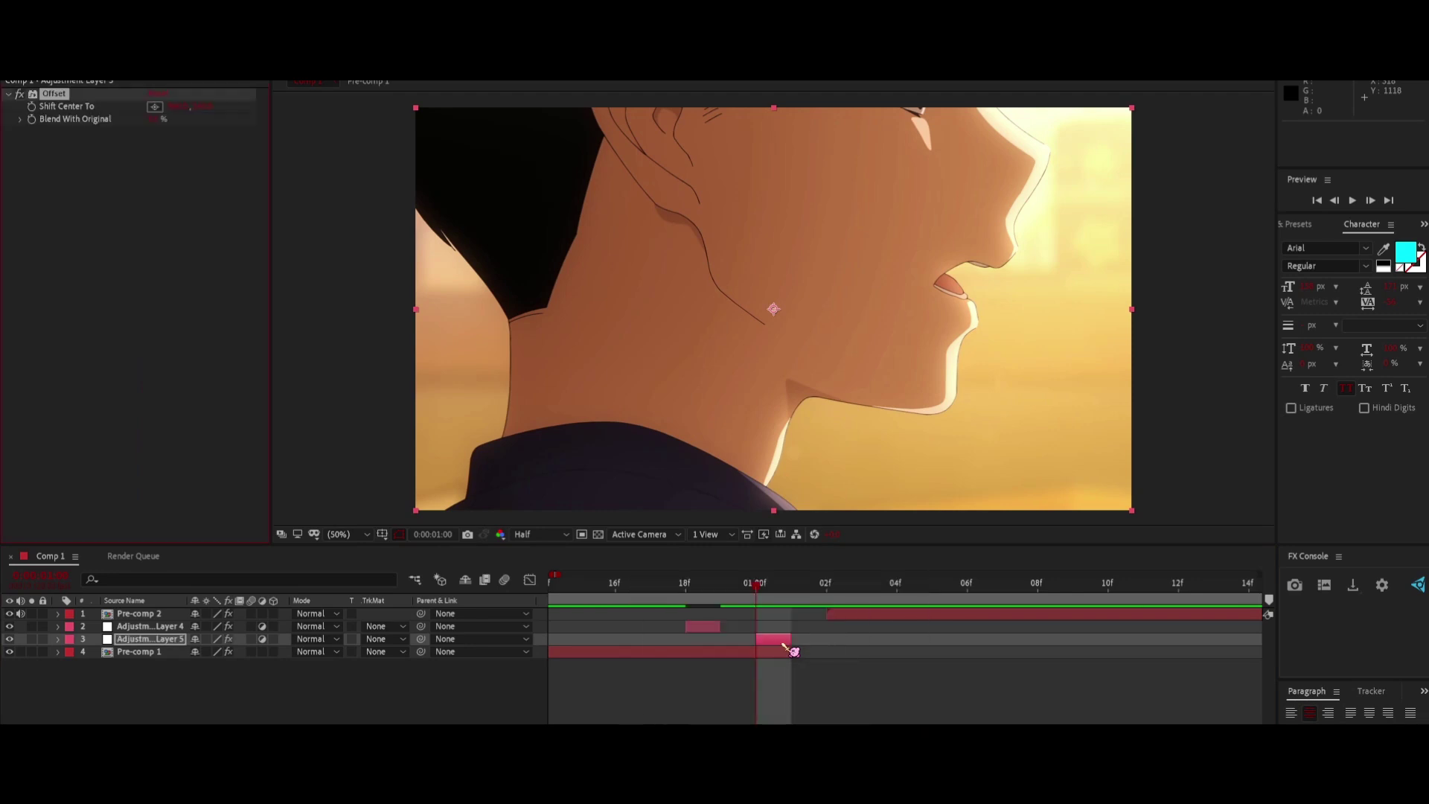
left_click_drag(183, 109, 11, 202)
left_click_drag(177, 107, 9, 364)
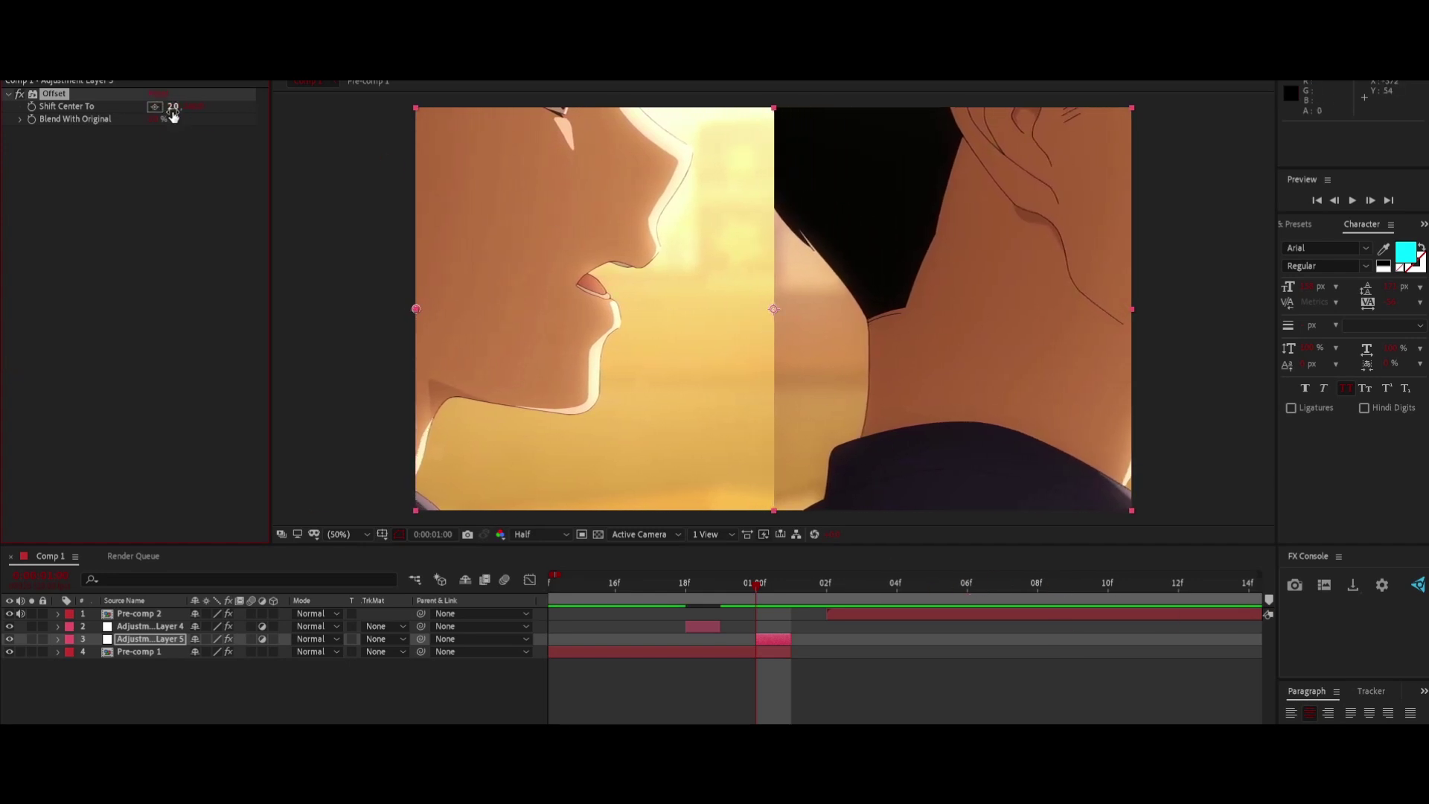
left_click_drag(173, 107, 262, 108)
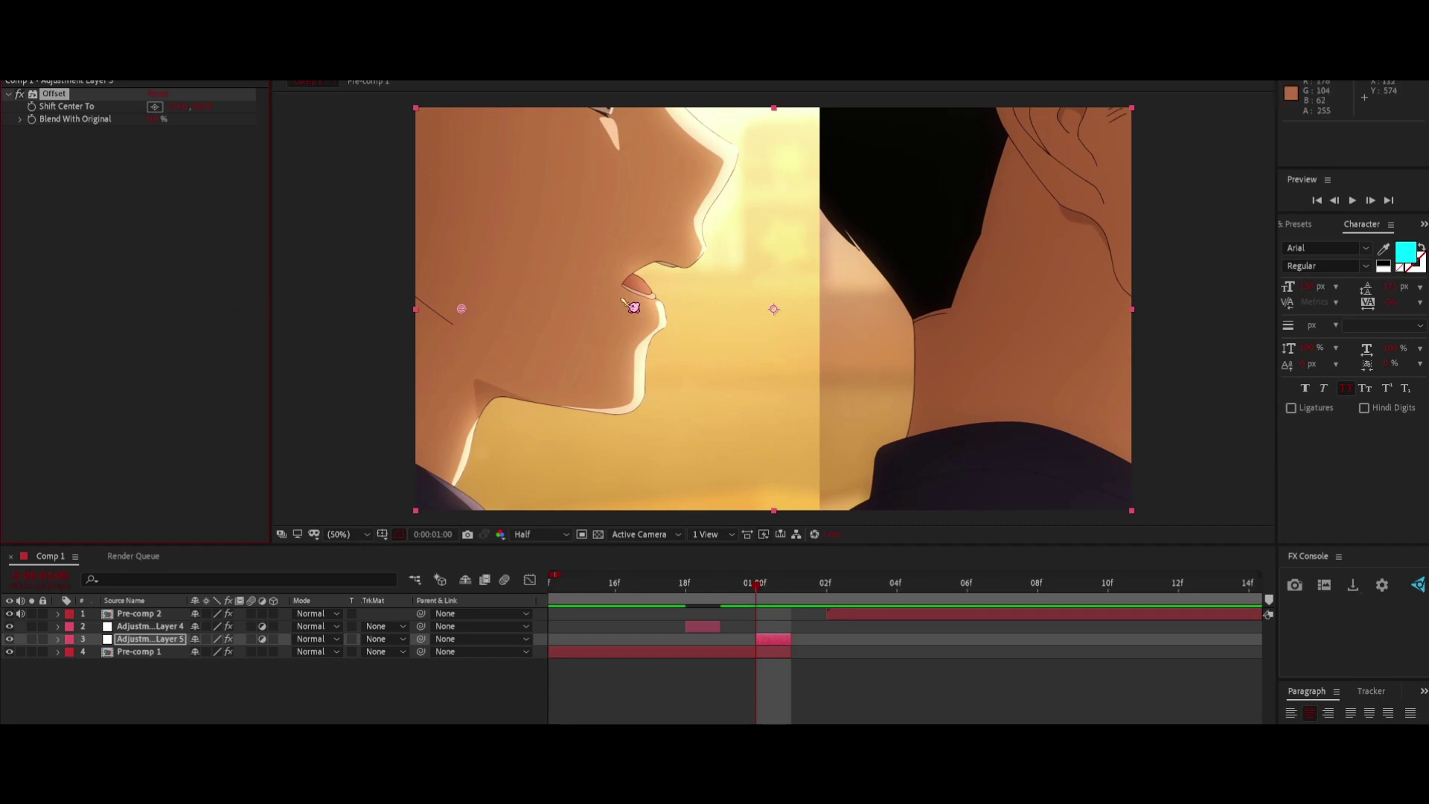
- Add BCC Directional Blur to the second adjustment layer and raise its blur amount above 10 for a strong horizontal smear
key("ctrl+space")
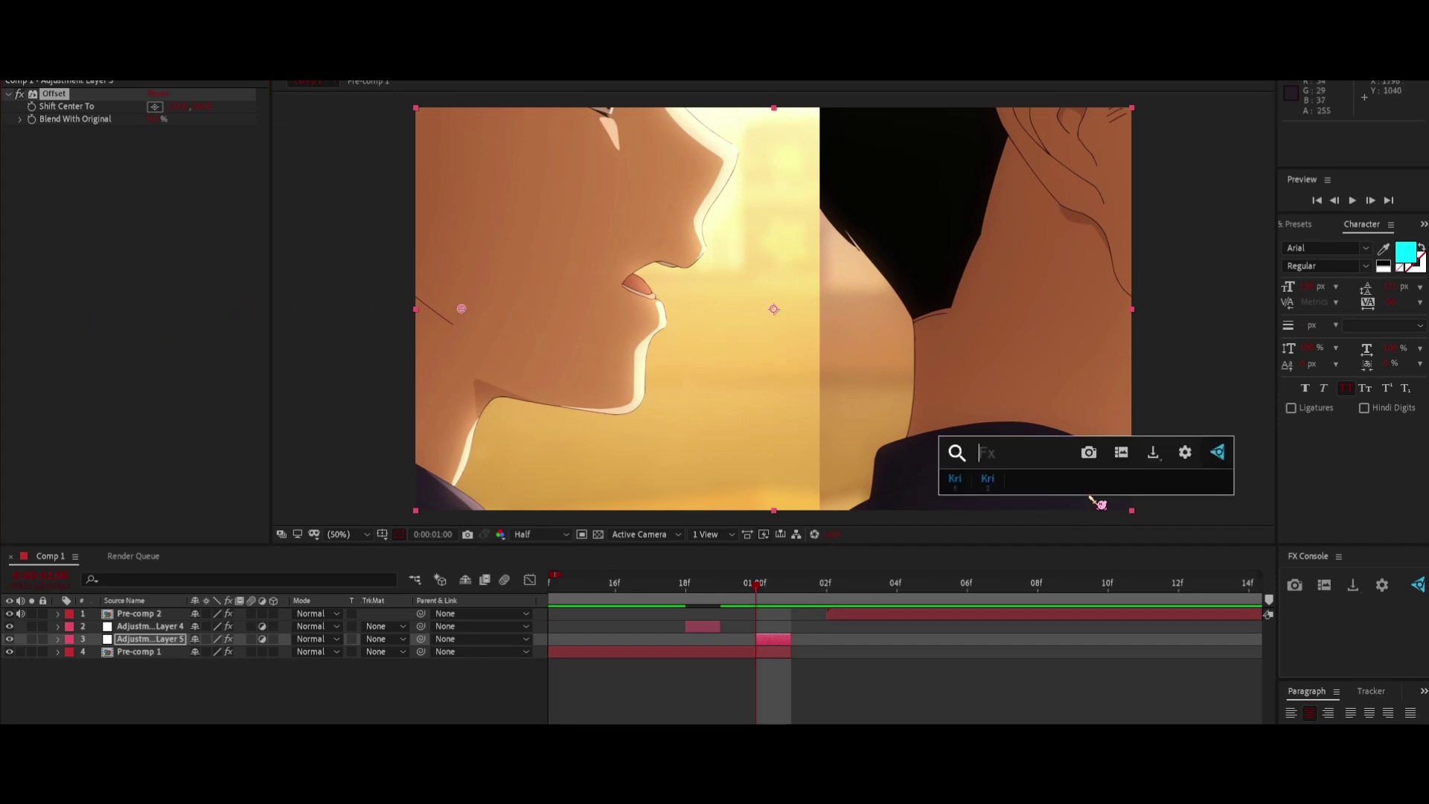
type("bcc dire")
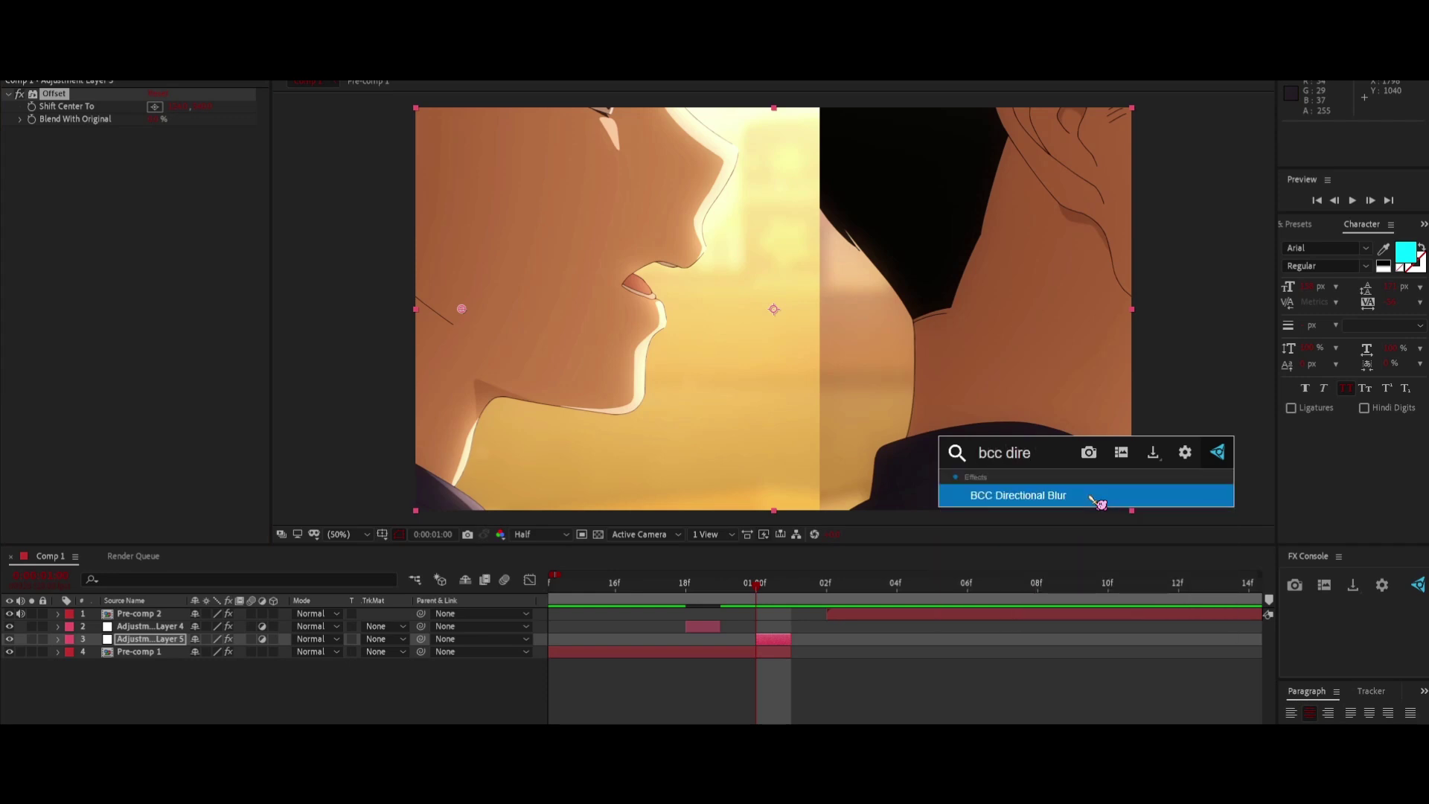
key("Return")
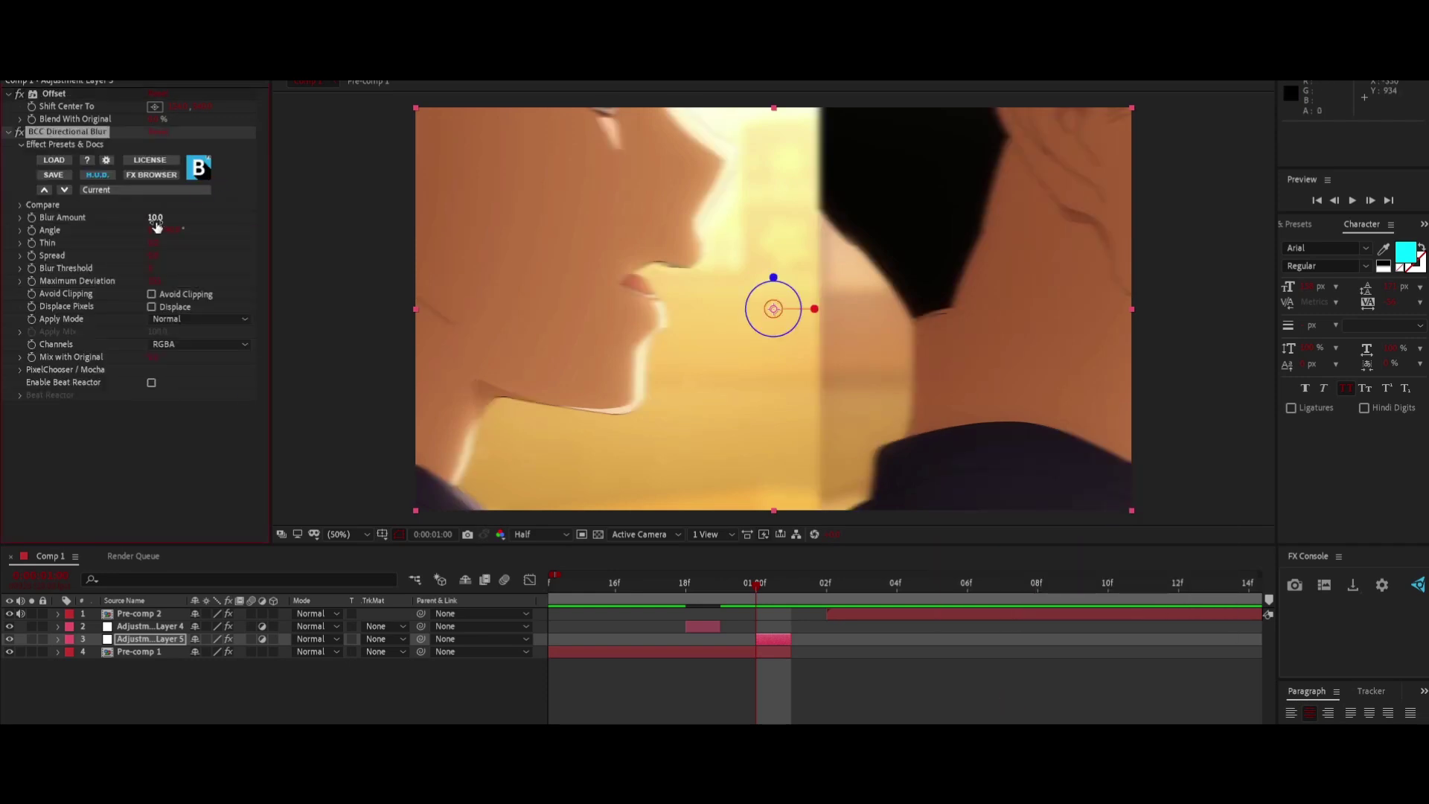
left_click_drag(155, 216, 167, 216)
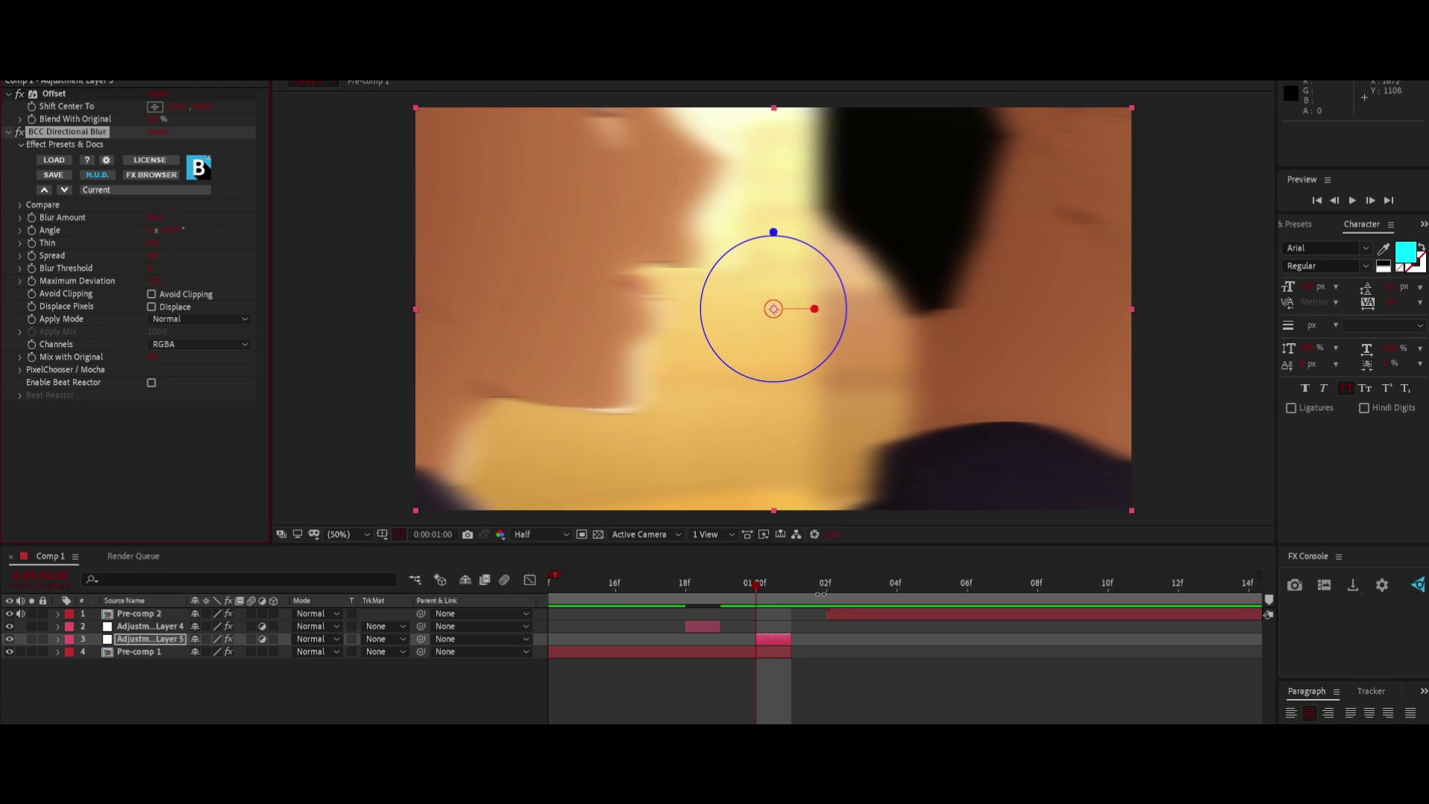
mouse_move(811, 596)
left_mouse_down()
mouse_move(691, 604)
mouse_move(824, 619)
left_mouse_up()
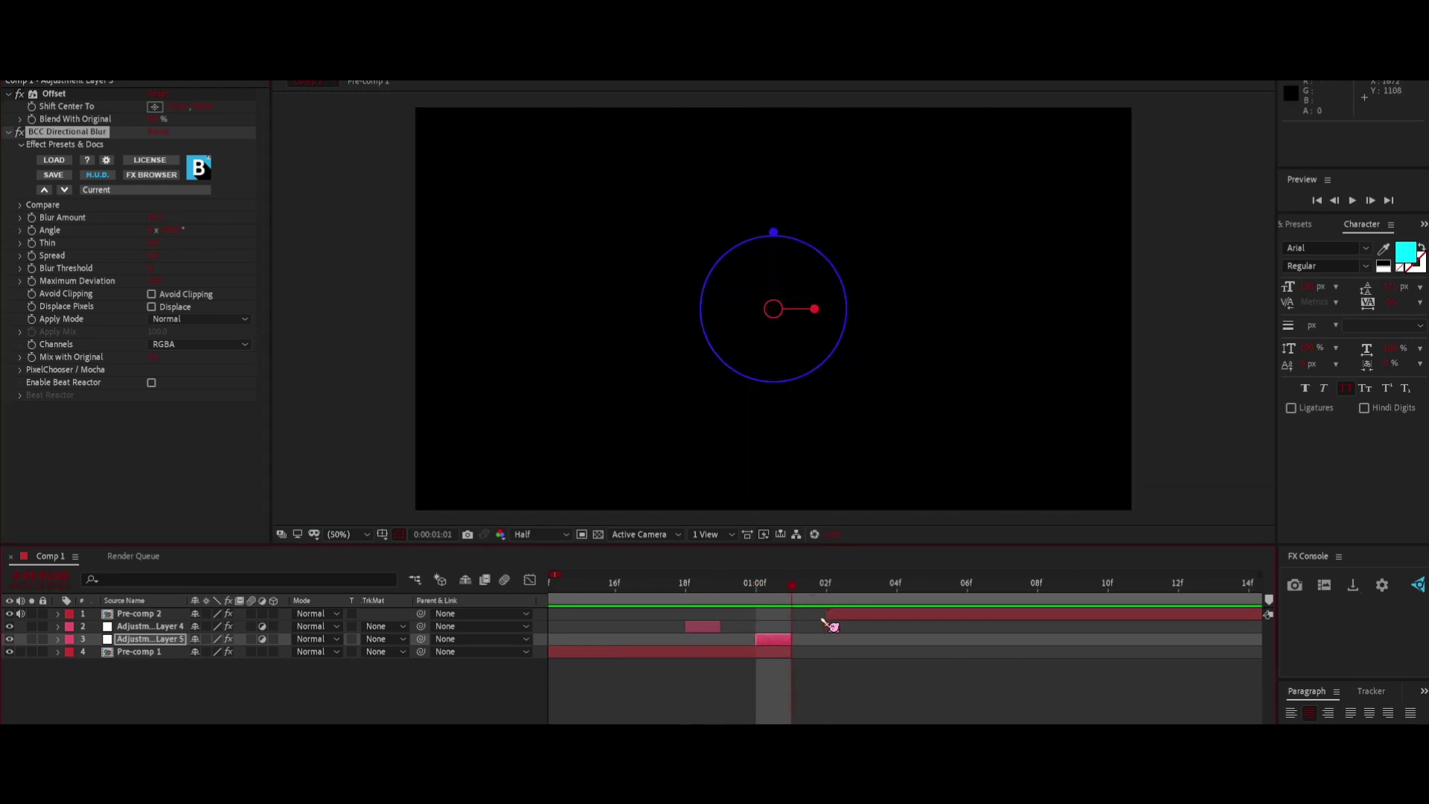
- Add an adjustment layer above Pre-comp 2 and trim it to the single frame at 0:00:01:02
left_click(826, 616)
key("ctrl+alt+y")
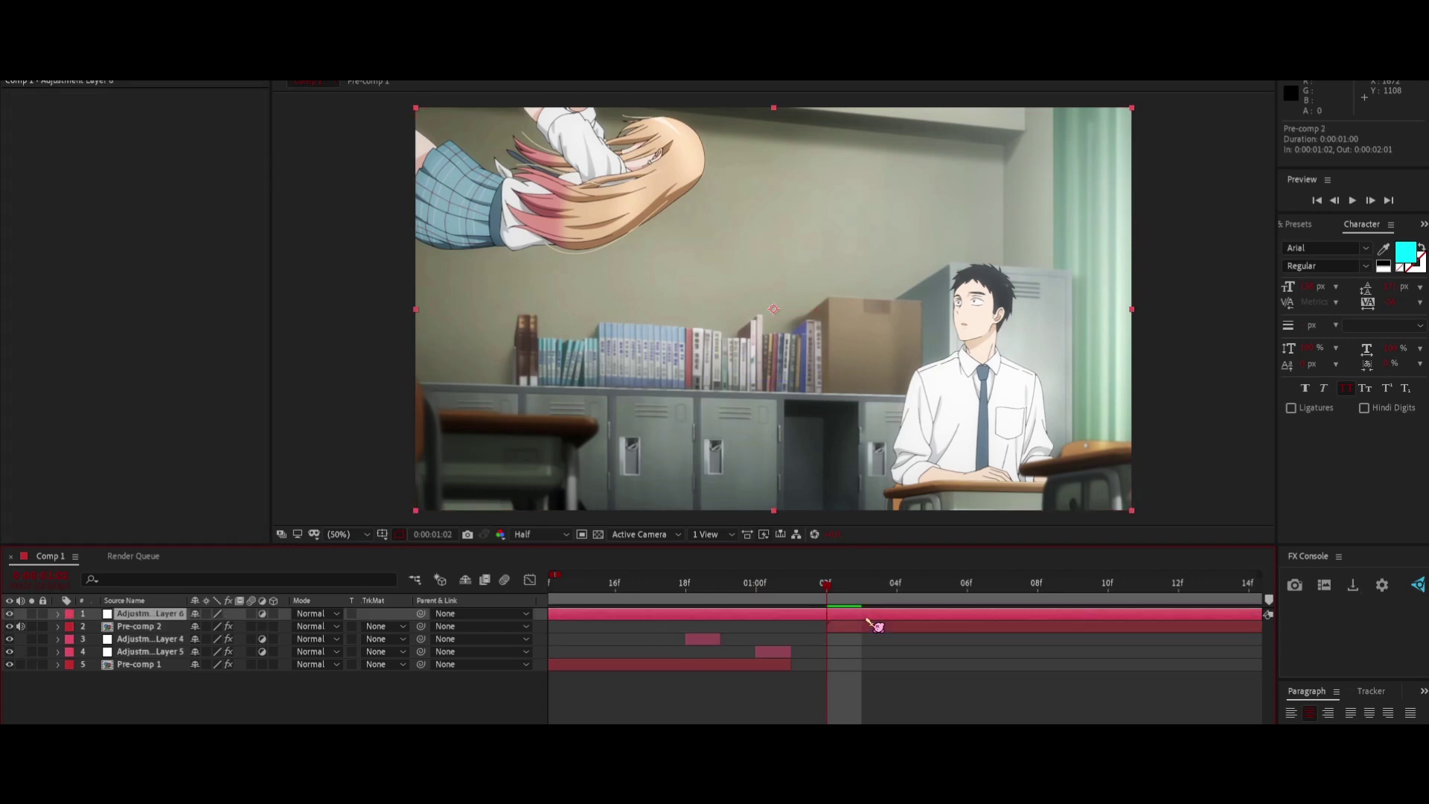
key("alt+bracketleft")
key("alt+bracketright")
- Apply the Offset effect to the new adjustment layer and shift its center horizontally so the image seam sits at mid-frame
key("ctrl+space")
type("of")
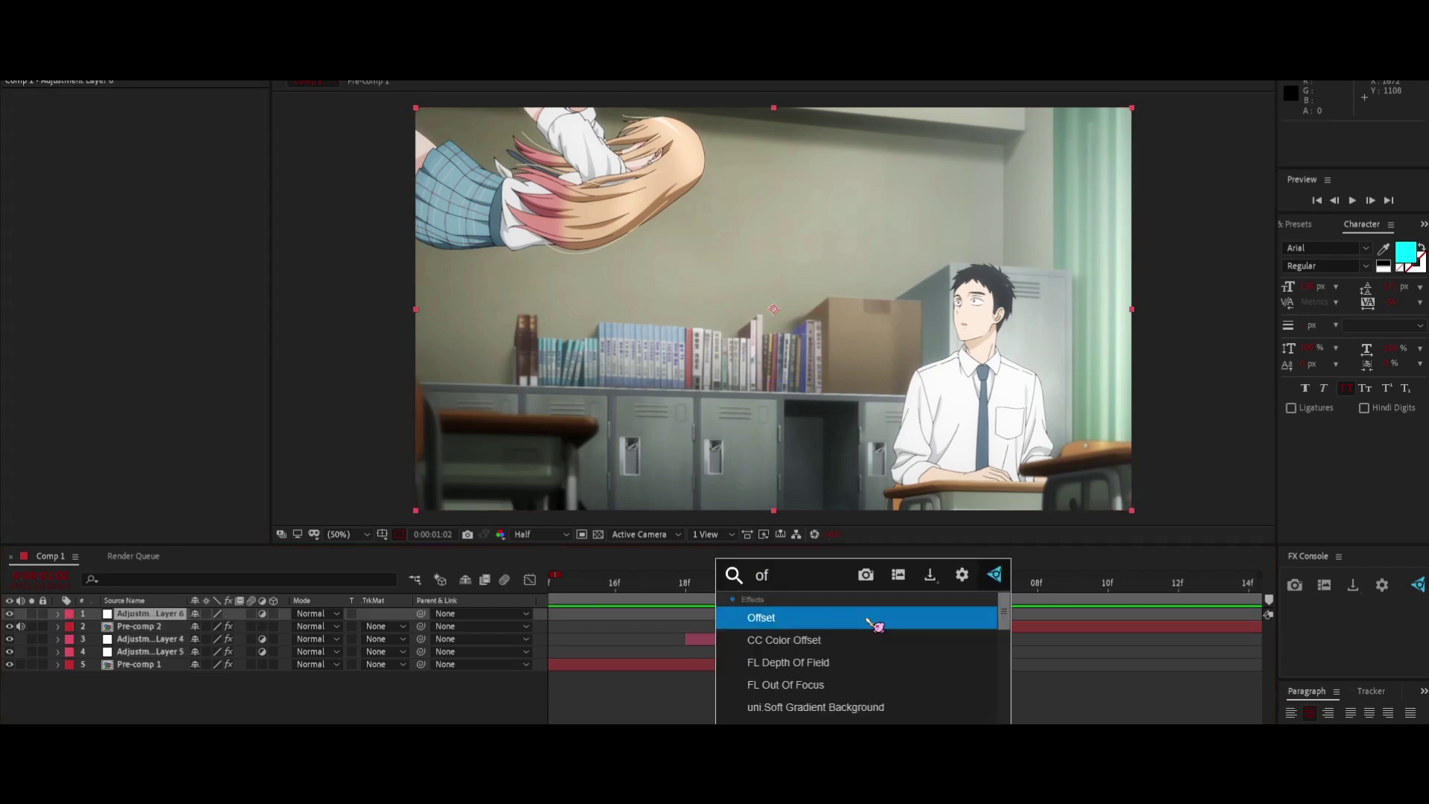
left_click(875, 618)
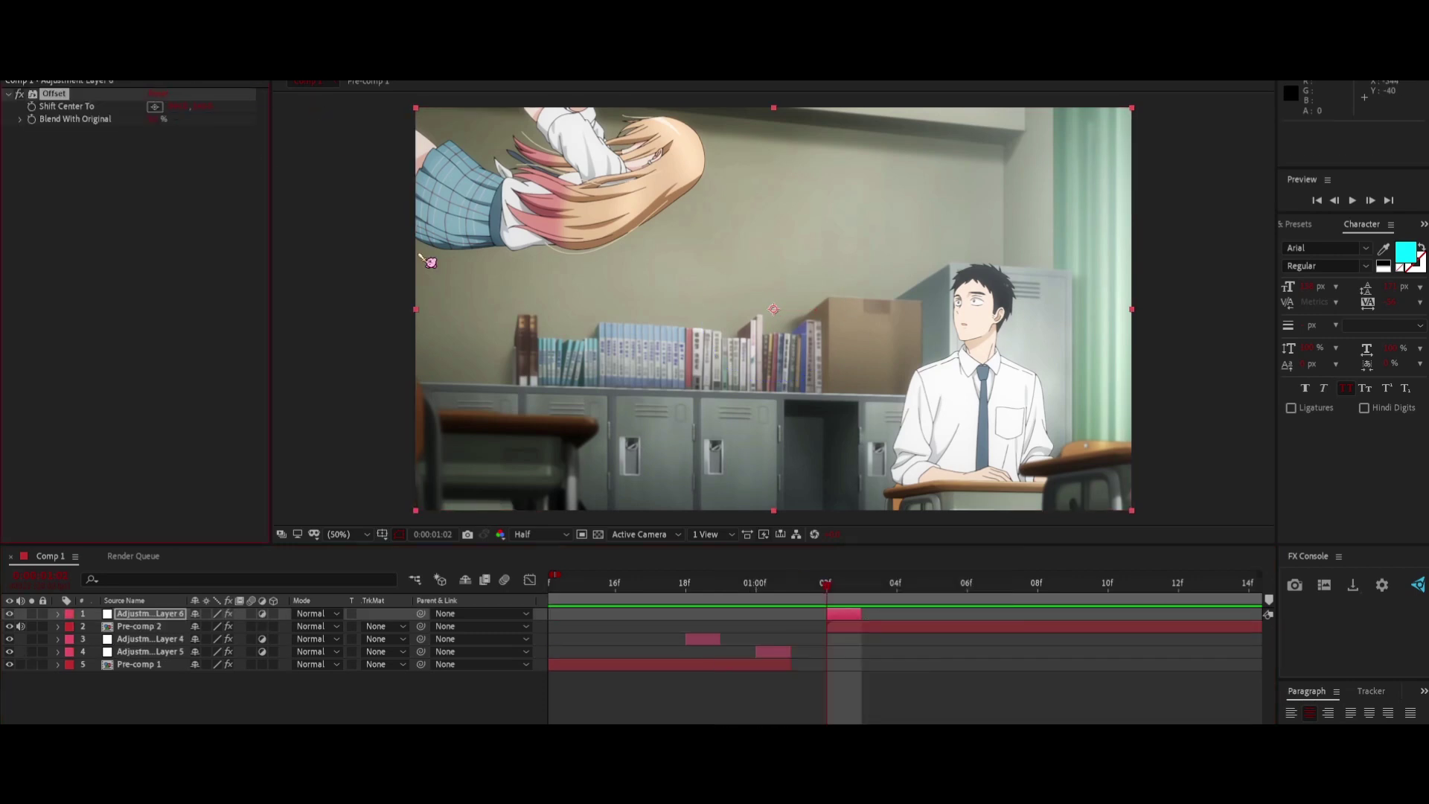
left_click_drag(747, 593, 828, 596)
left_click_drag(179, 106, 688, 162)
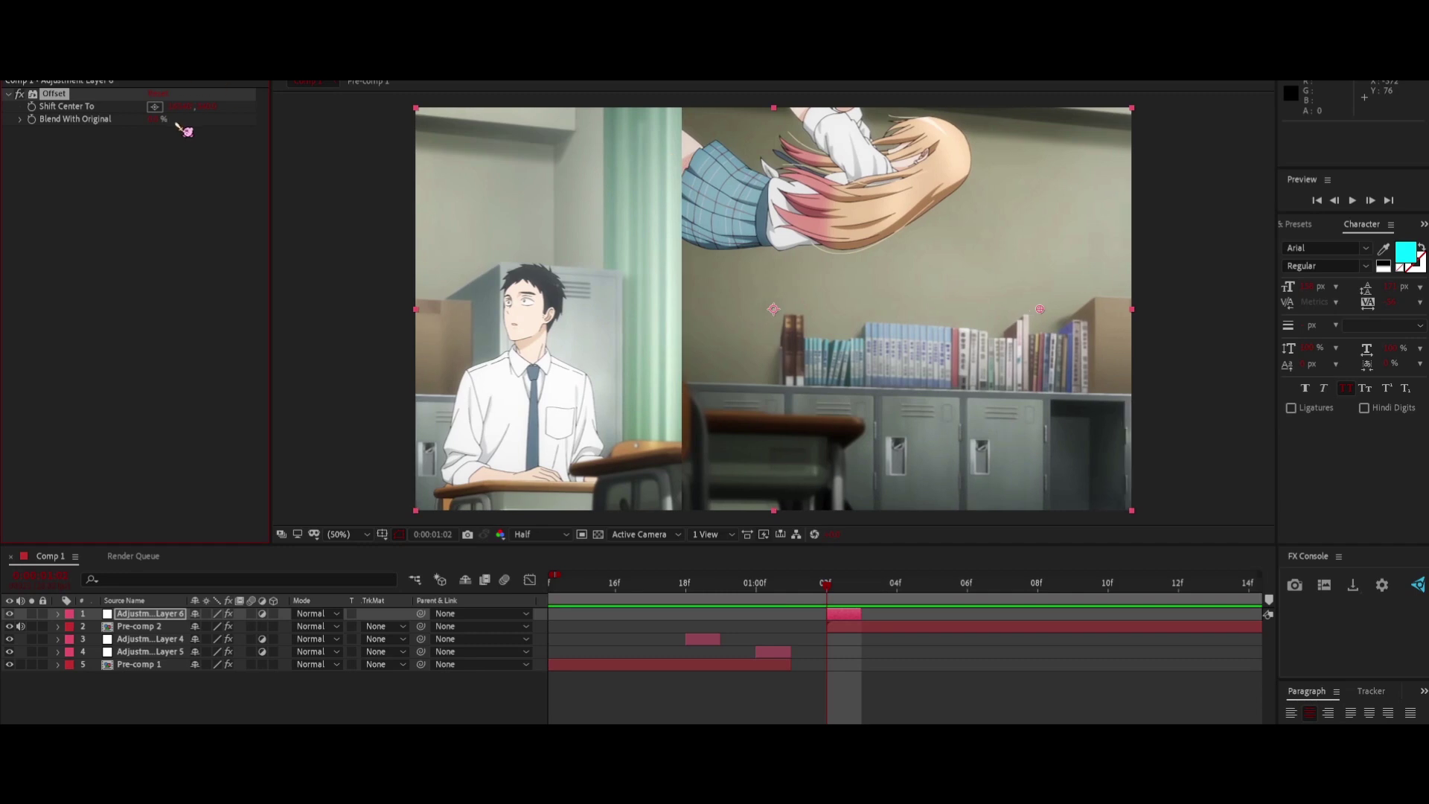
left_click_drag(178, 106, 406, 148)
- Add BCC Directional Blur to the adjustment layer at 0:00:01:02 and raise its blur amount for a stronger horizontal smear
key("ctrl+space")
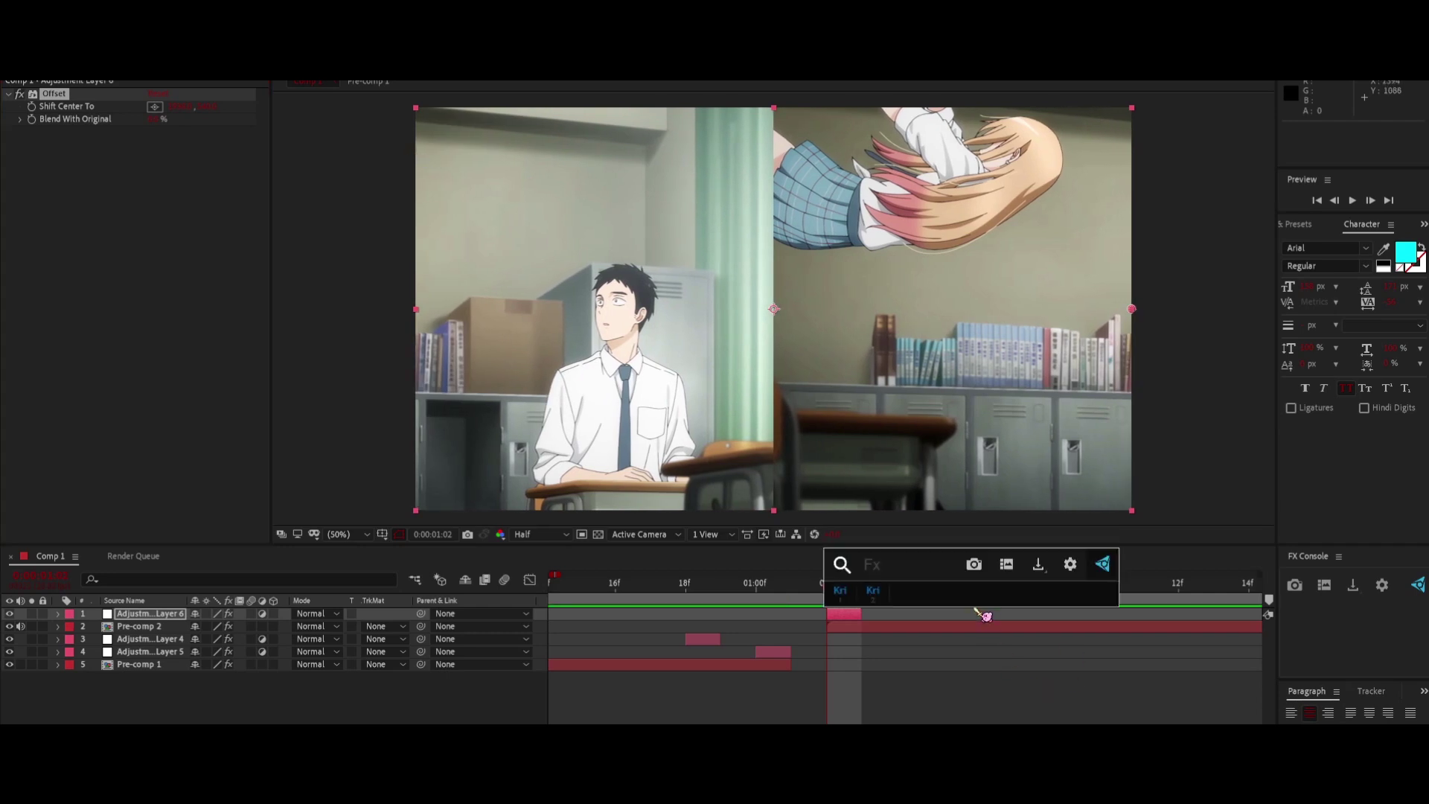
type("bcc dire")
key("Return")
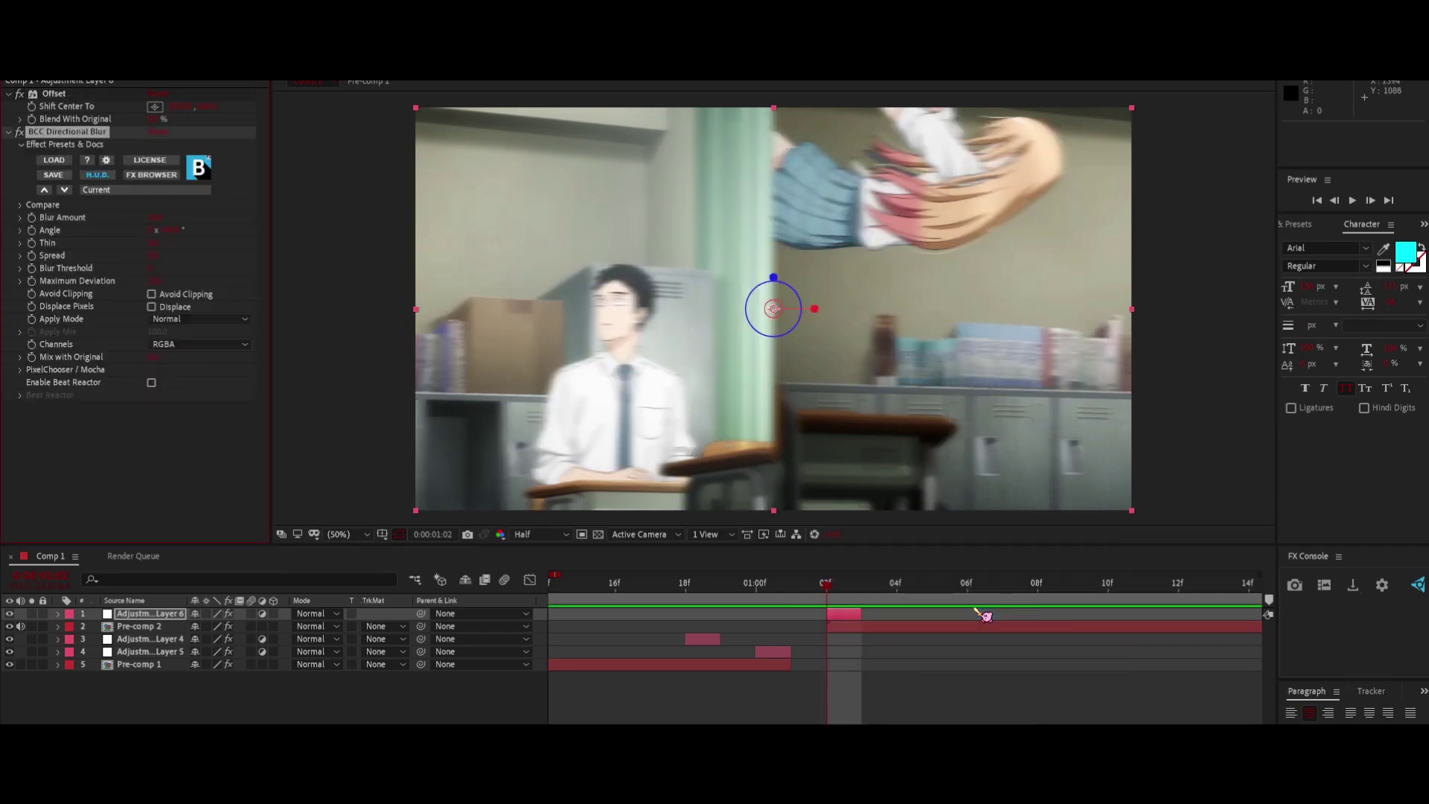
left_click(156, 217)
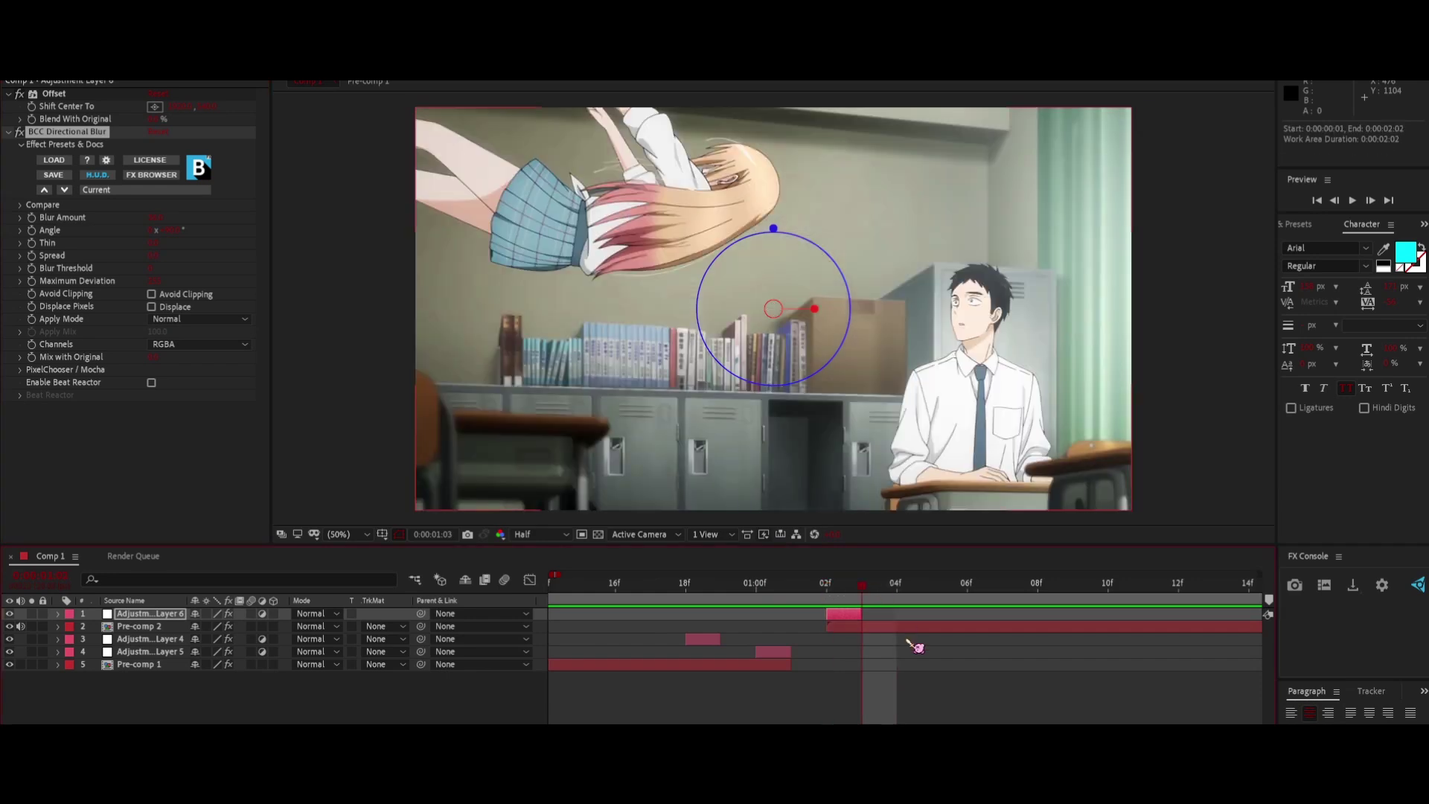
- Duplicate the top adjustment layer onto the frame at 0:00:01:03 and shift the copy's Offset center left so the seam falls left of mid-frame
left_click(905, 629)
left_click(859, 613)
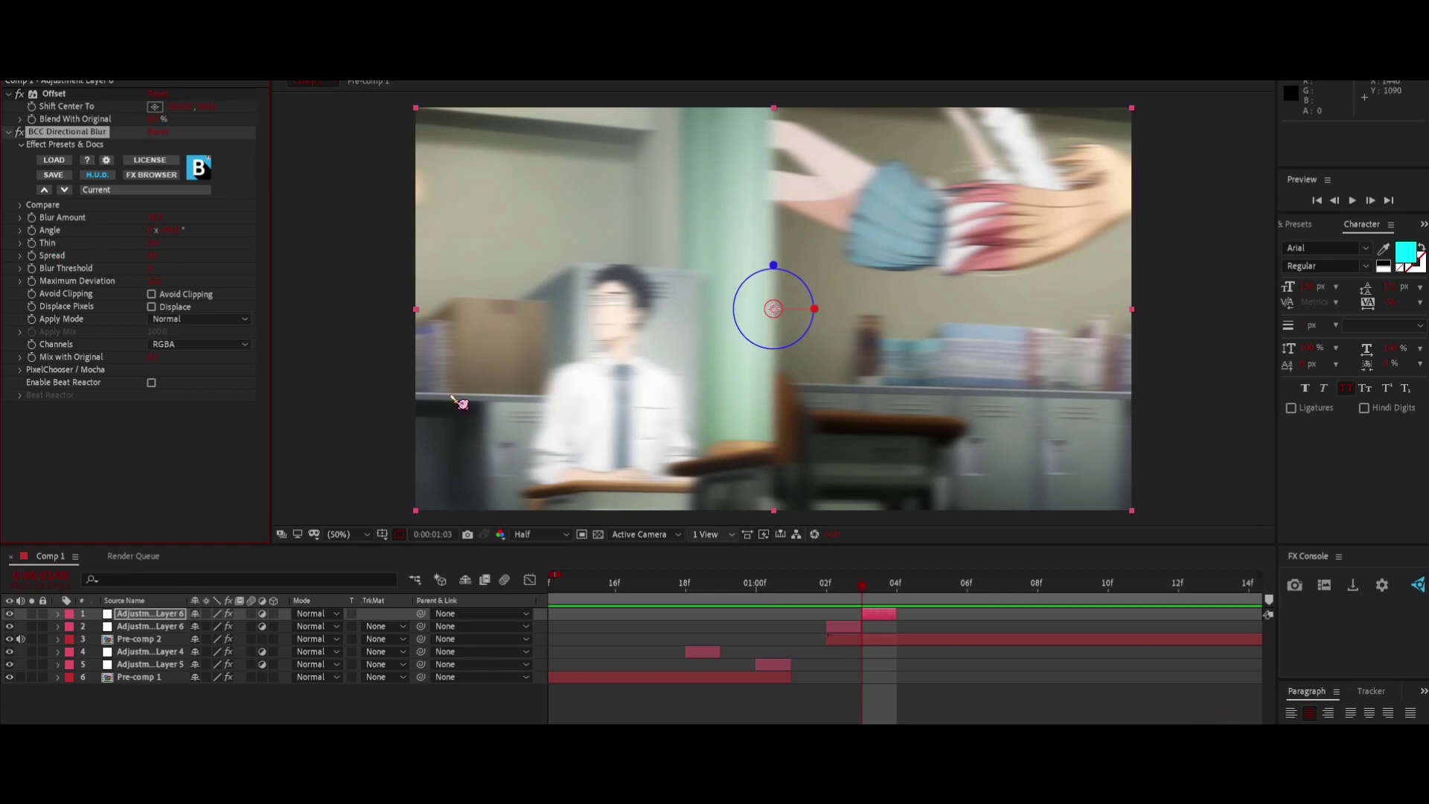
left_click_drag(177, 107, 109, 184)
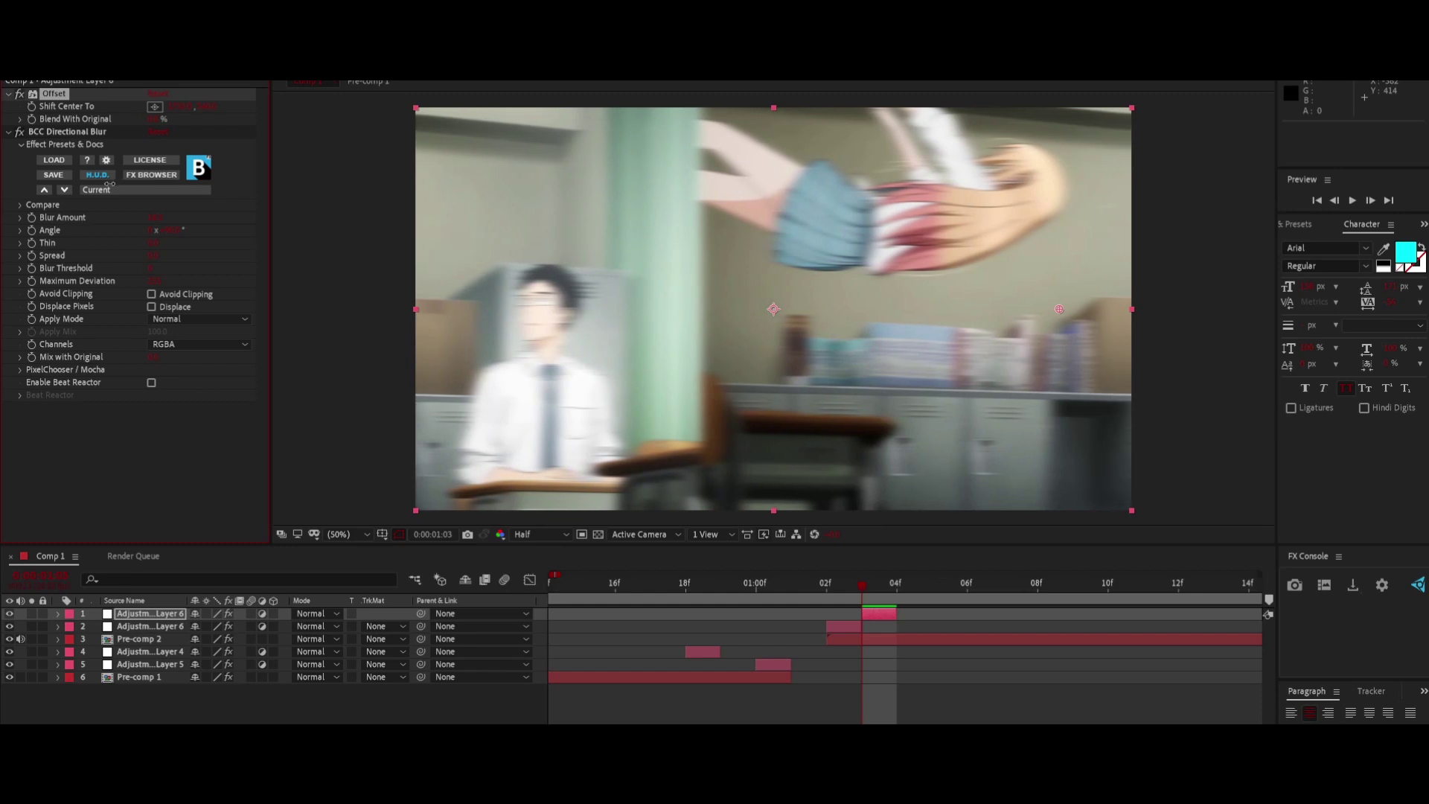
mouse_move(860, 584)
left_mouse_down()
mouse_move(726, 588)
mouse_move(890, 594)
mouse_move(875, 598)
left_mouse_up()
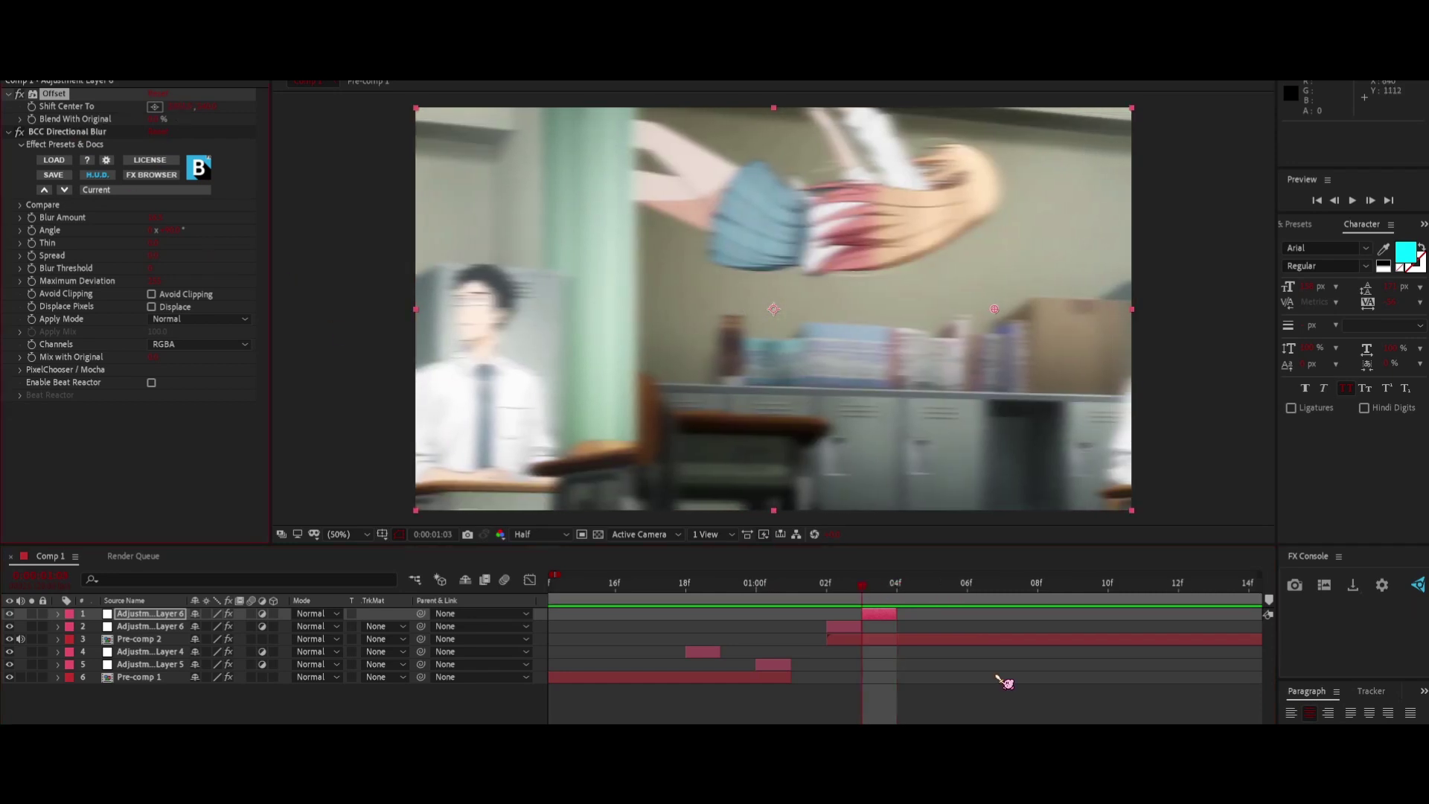
- Keyframe Pre-comp 2's horizontal position from 680 px at 0:00:01:03 to 960 px at 0:00:02:01, and end the work area at 0:00:02:01
left_click(928, 639)
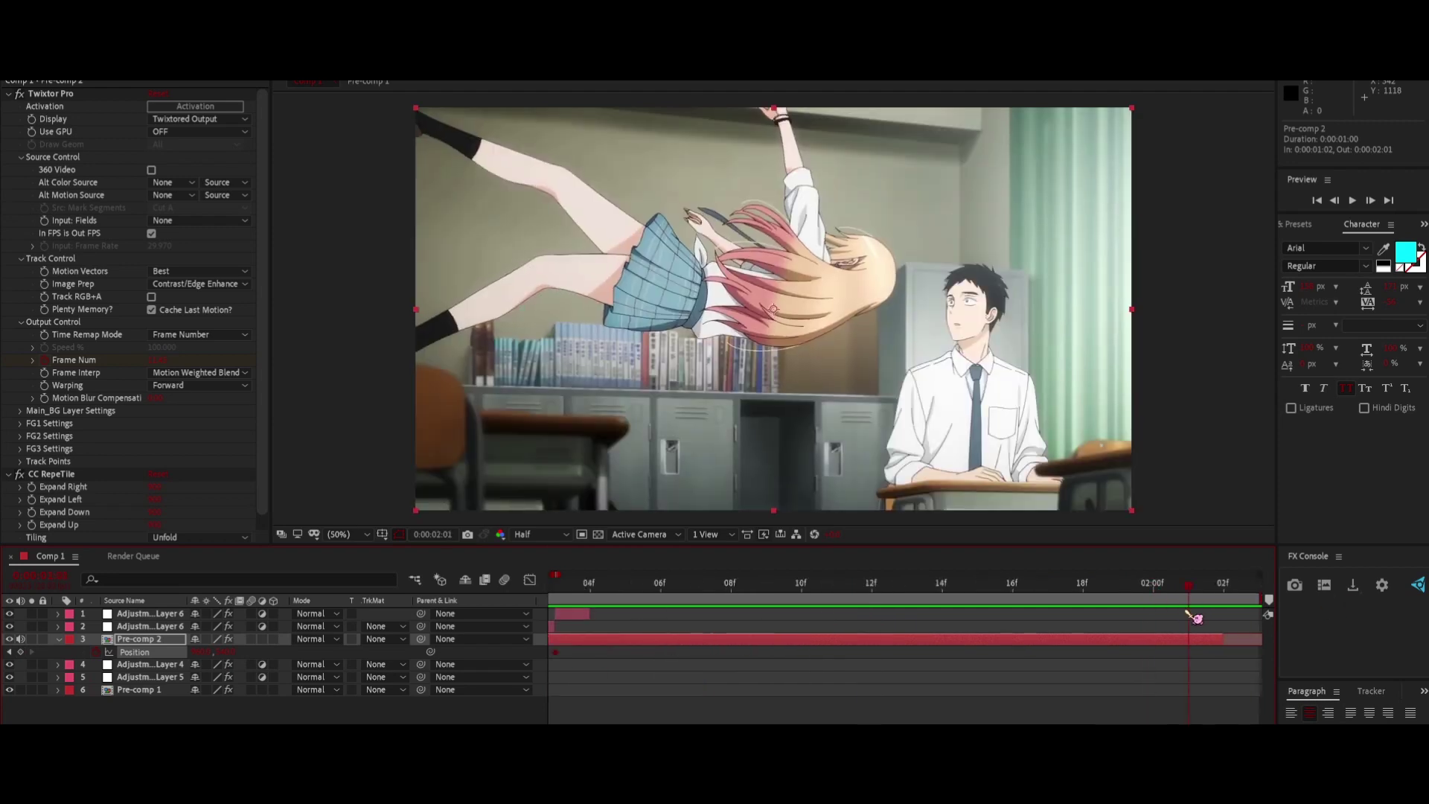
key("n")
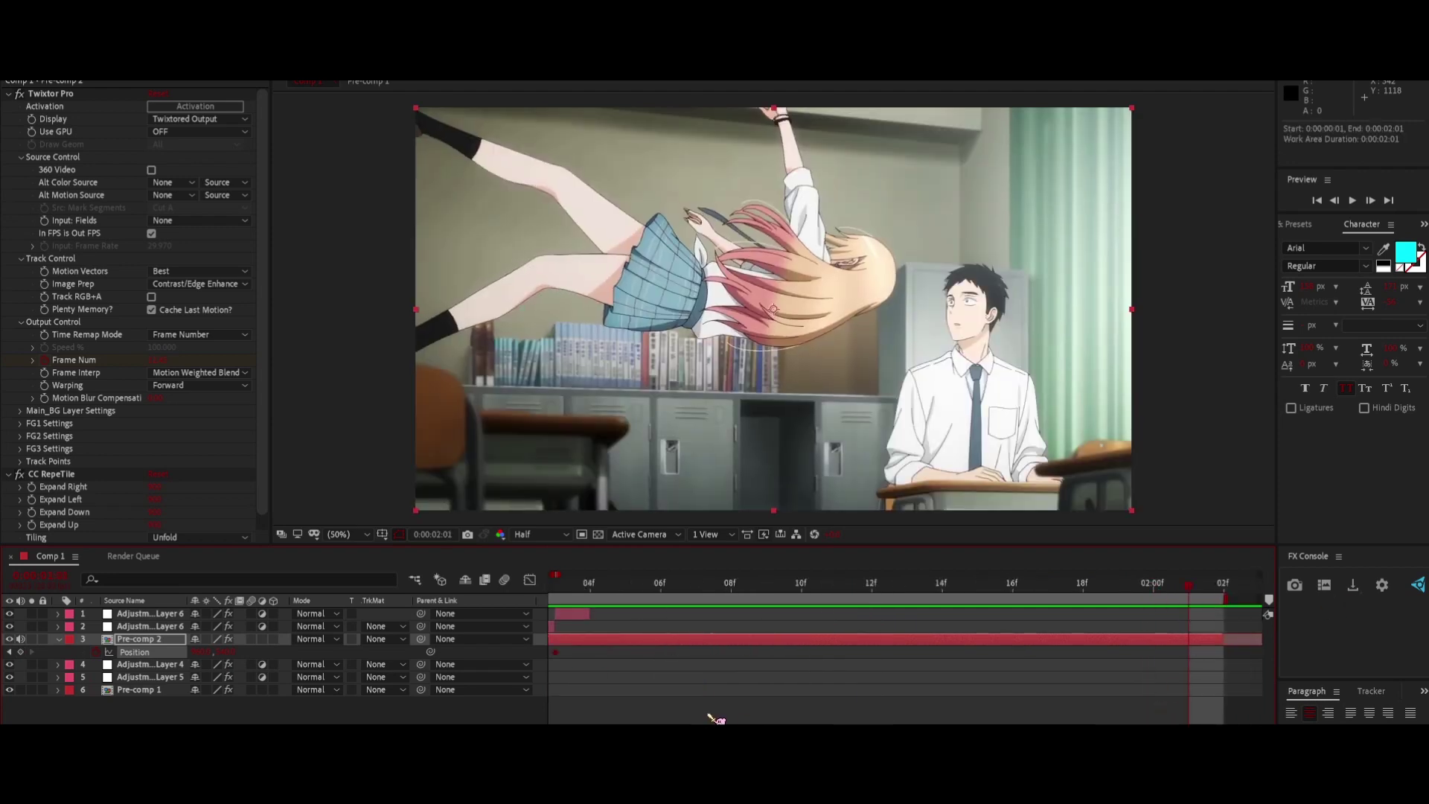
left_click(21, 653)
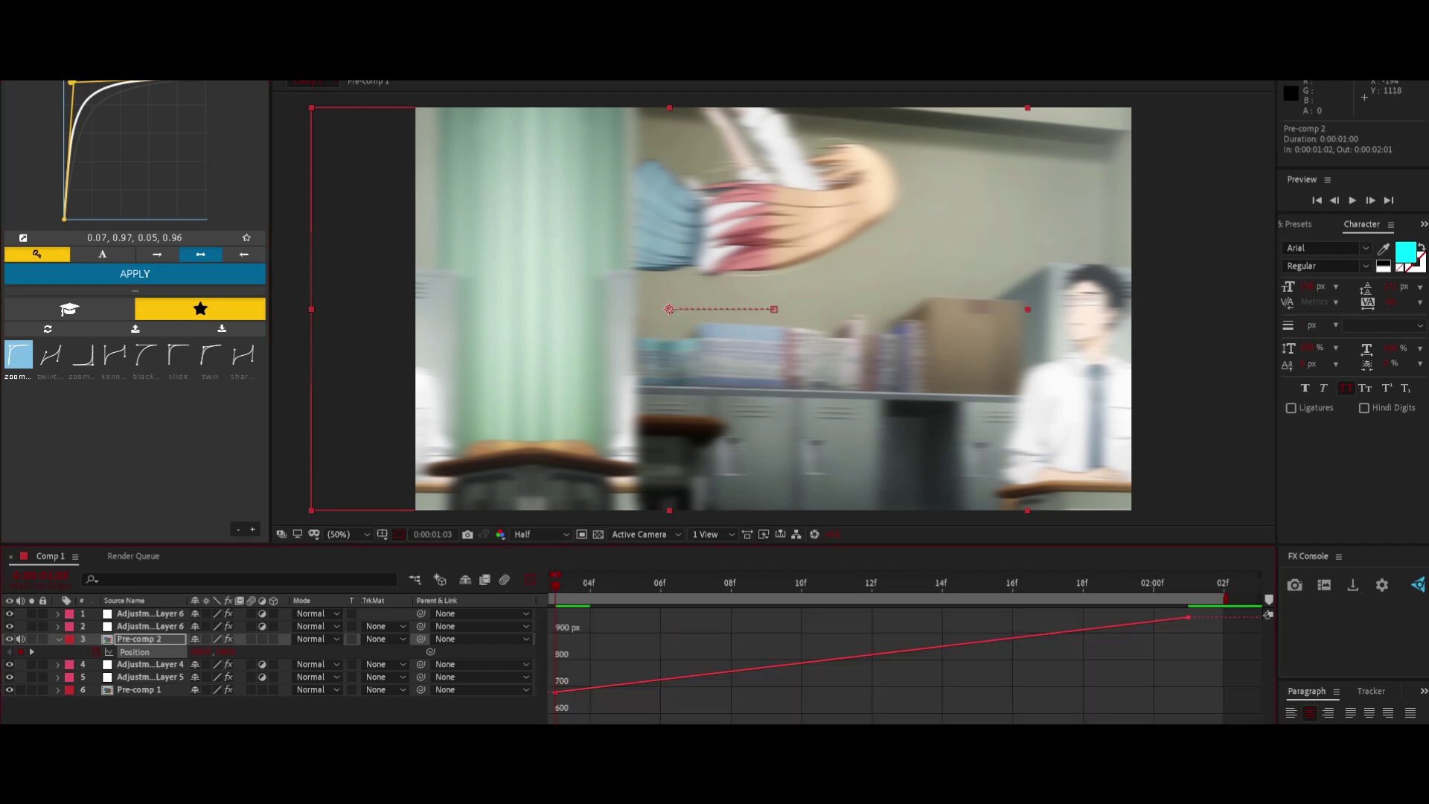
- Separate Pre-comp 2's position dimensions and shape the X Position value graph into a steep start with a long ease-out
right_click(163, 652)
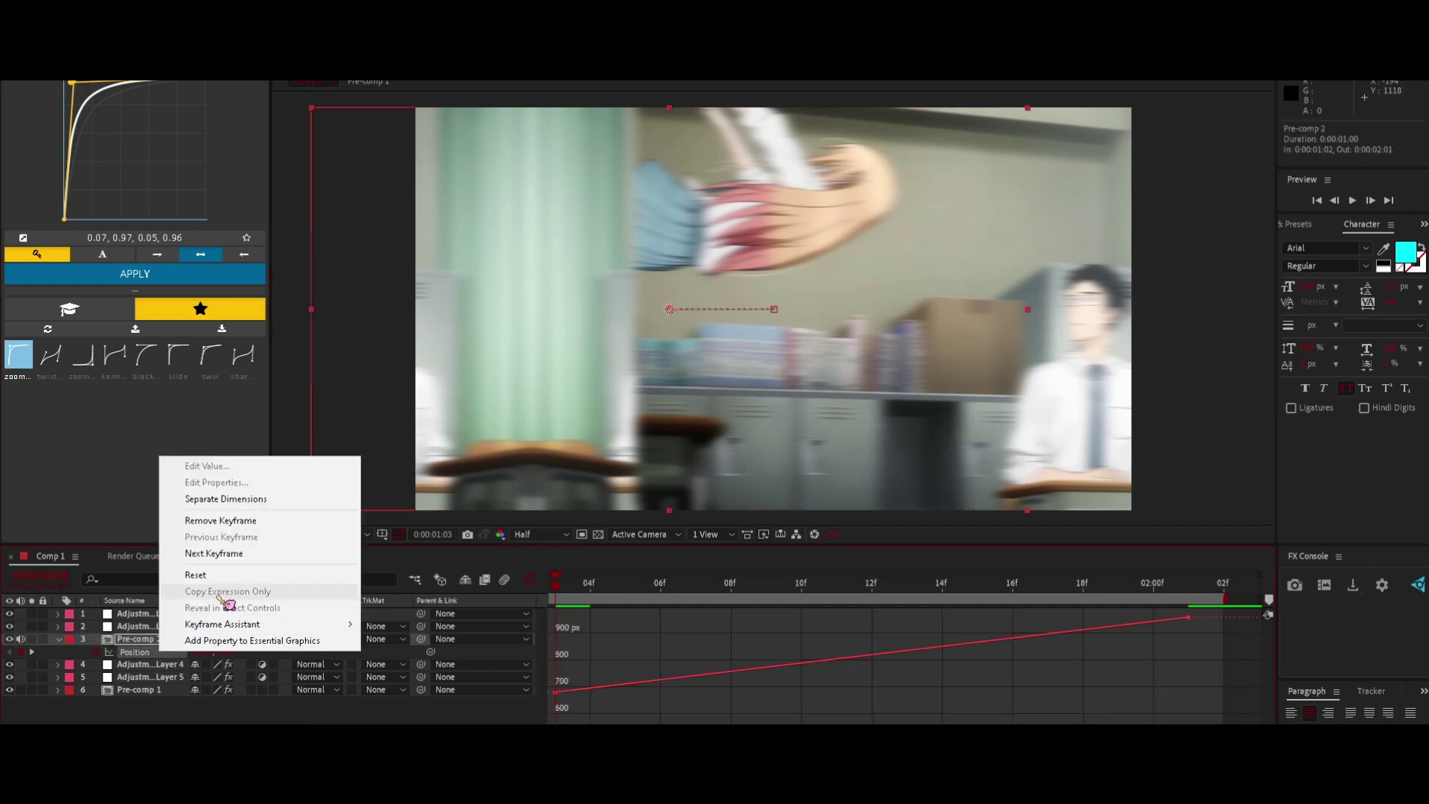
left_click(226, 499)
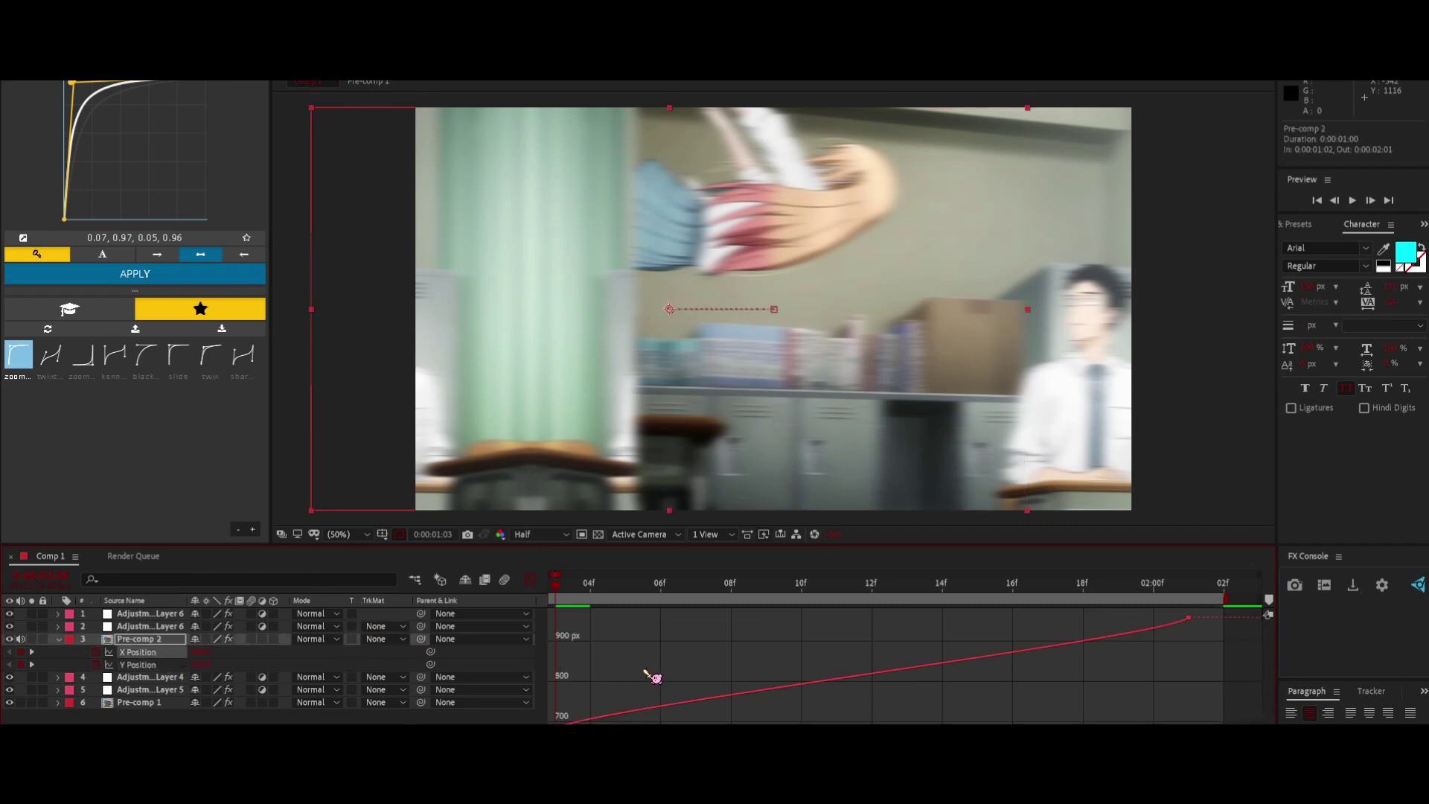
left_click_drag(654, 677, 746, 675)
key("minus")
key("minus")
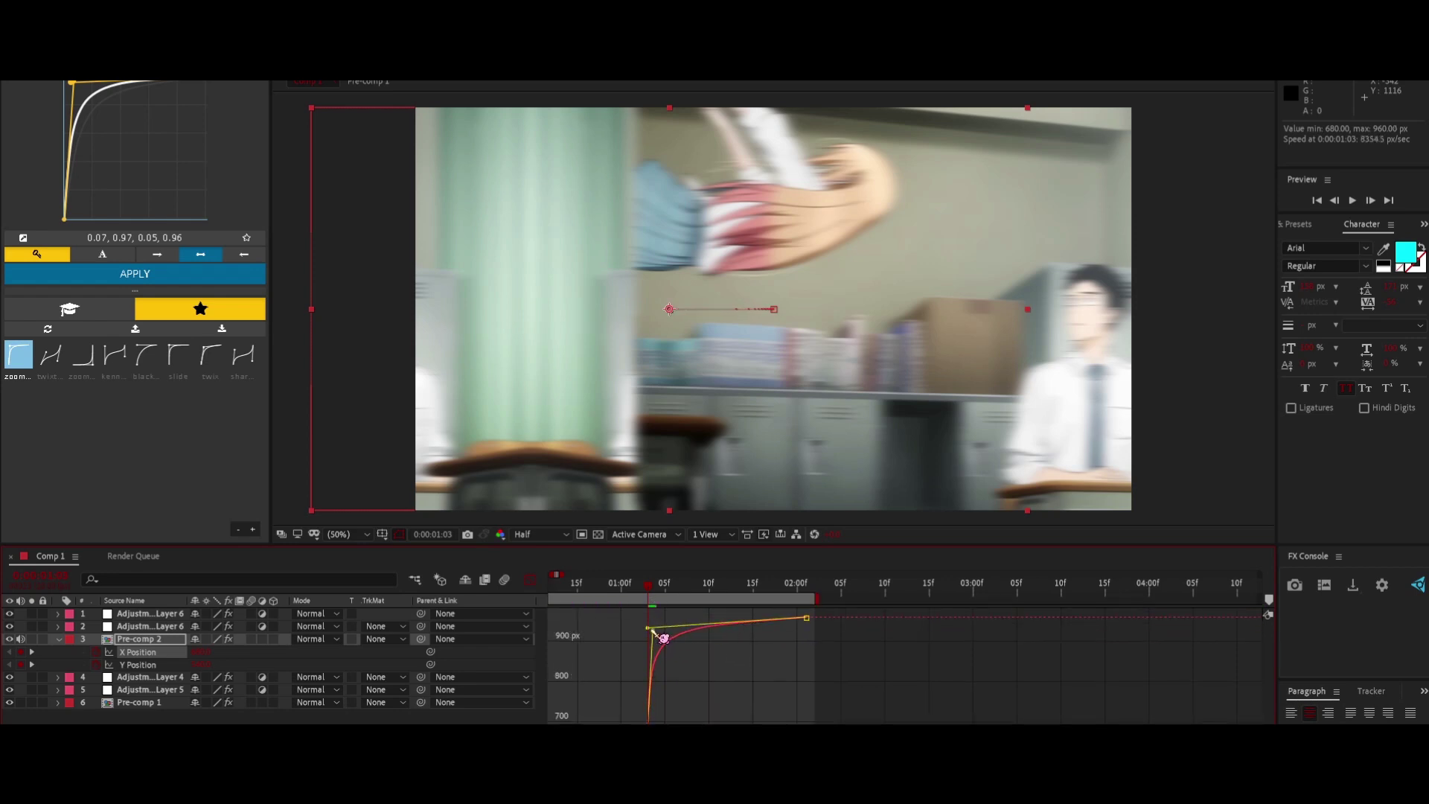
left_click(530, 580)
mouse_move(663, 593)
left_mouse_down()
mouse_move(638, 592)
mouse_move(692, 596)
mouse_move(621, 602)
mouse_move(777, 602)
mouse_move(657, 603)
left_mouse_up()
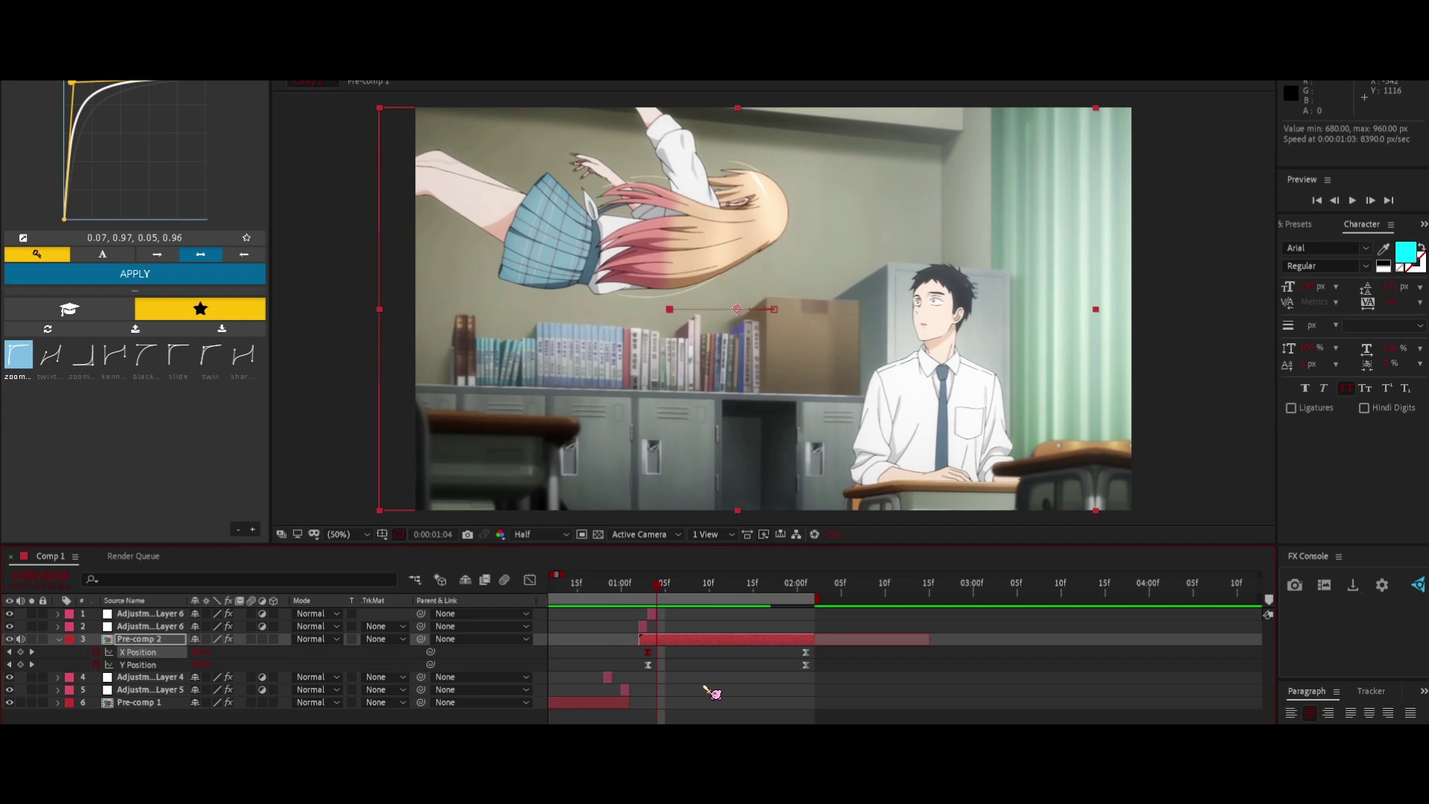
- Deselect Pre-comp 2 and collapse the expanded properties of all layers
left_click(704, 686)
key("u")
key("u")
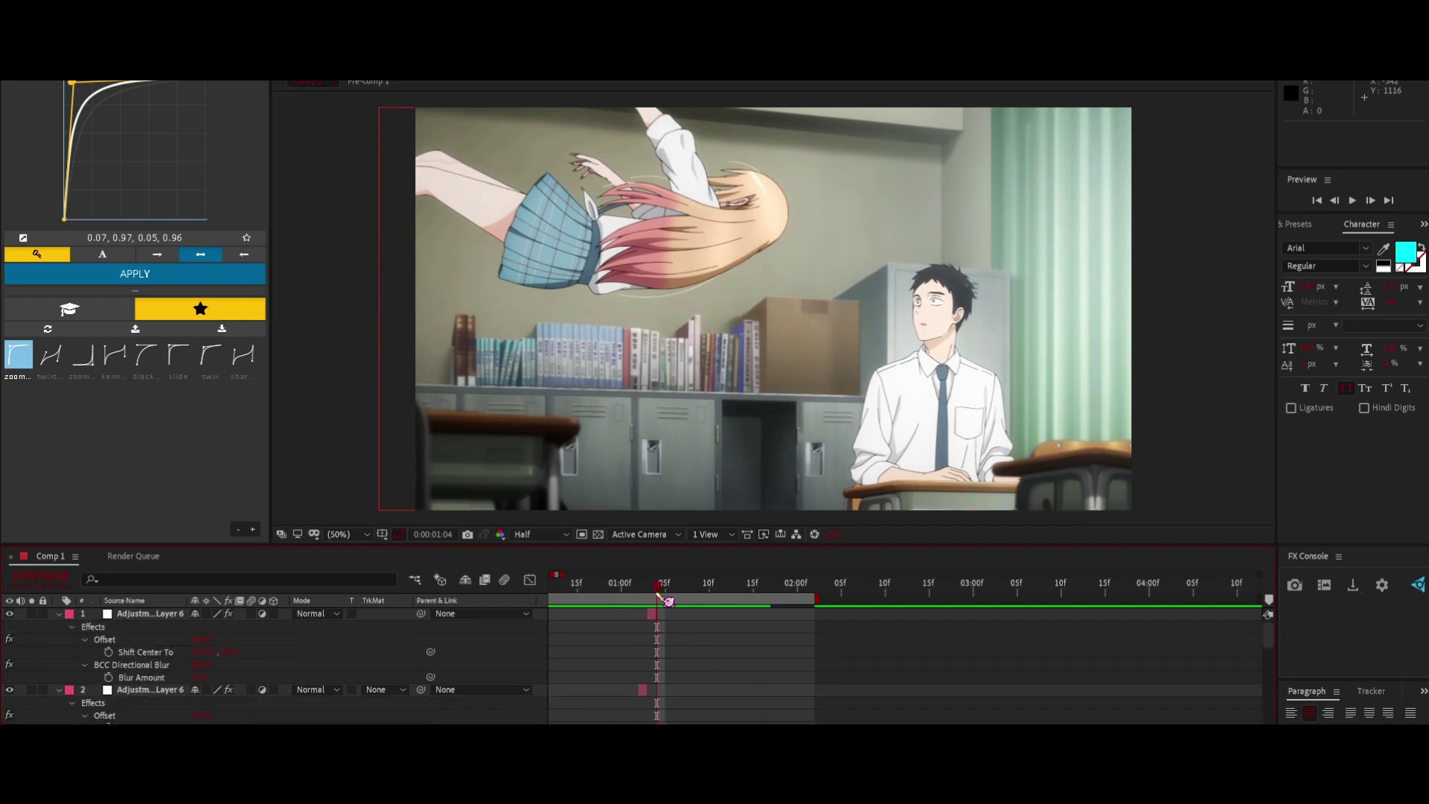
key("u")
- Set the work area from 0:00:00:00 to 0:00:02:01 and preview the whole transition
left_click_drag(657, 592, 586, 599)
left_click_drag(361, 604, 178, 647)
key("space")
left_click_drag(923, 599, 915, 599)
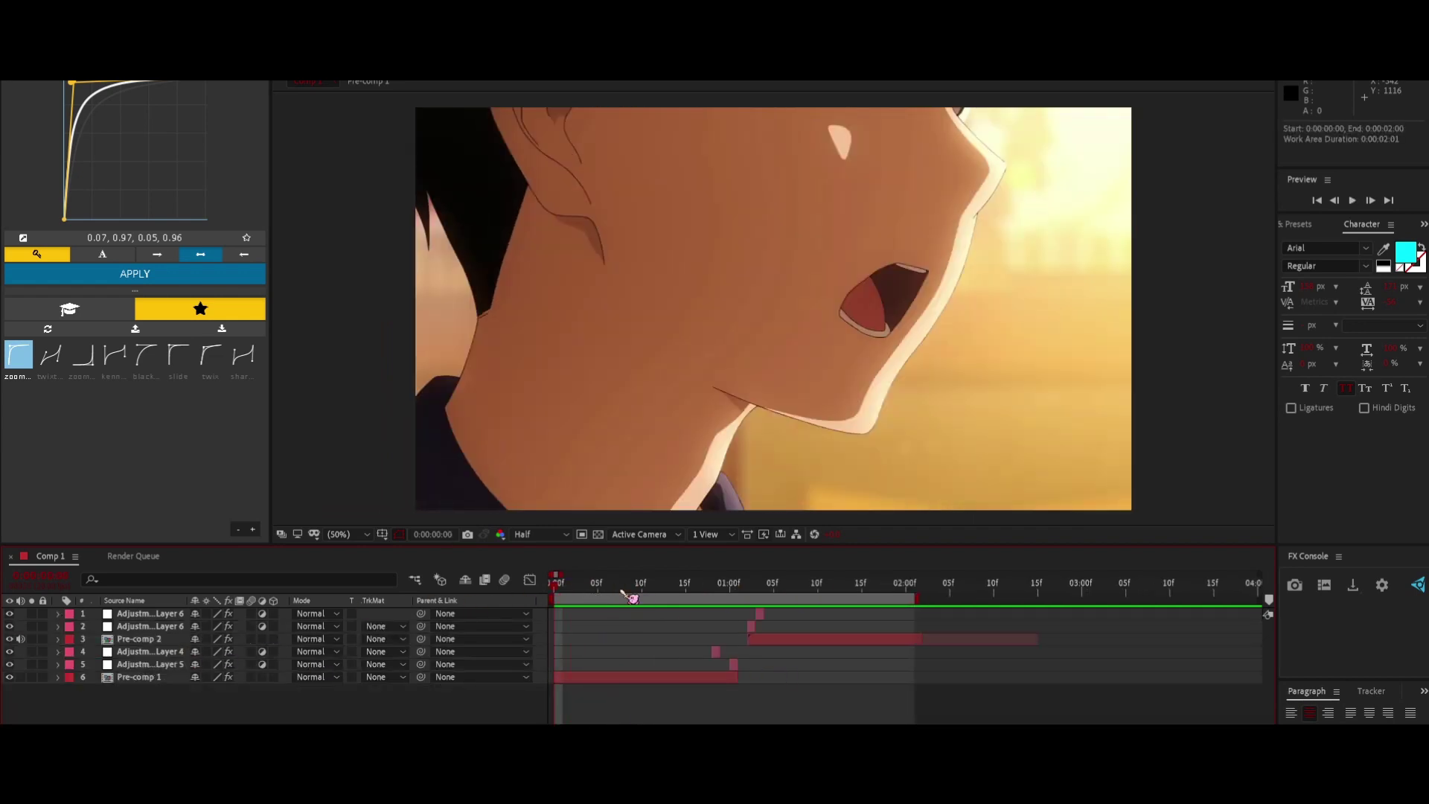
left_click(918, 585)
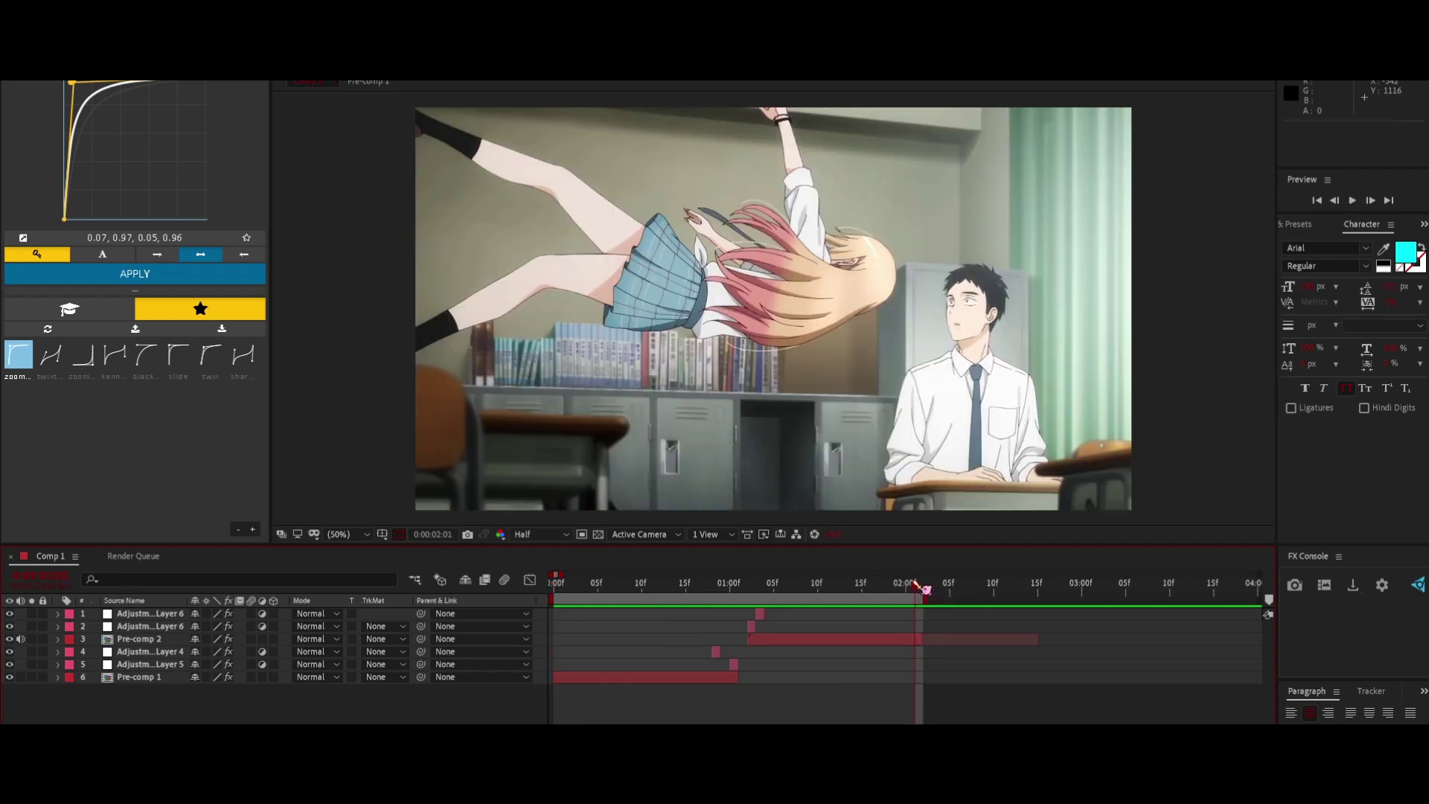
key("space")
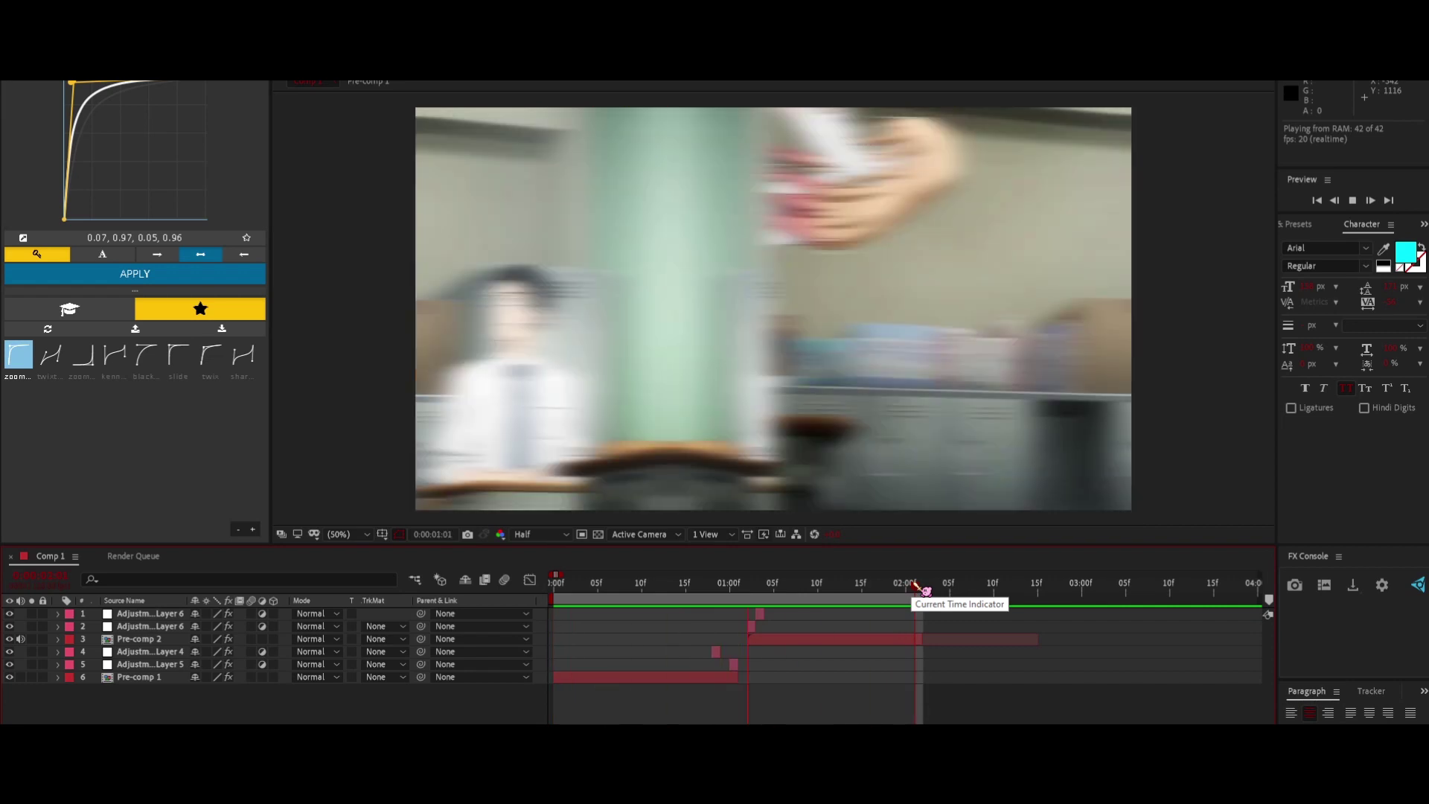
key("space")
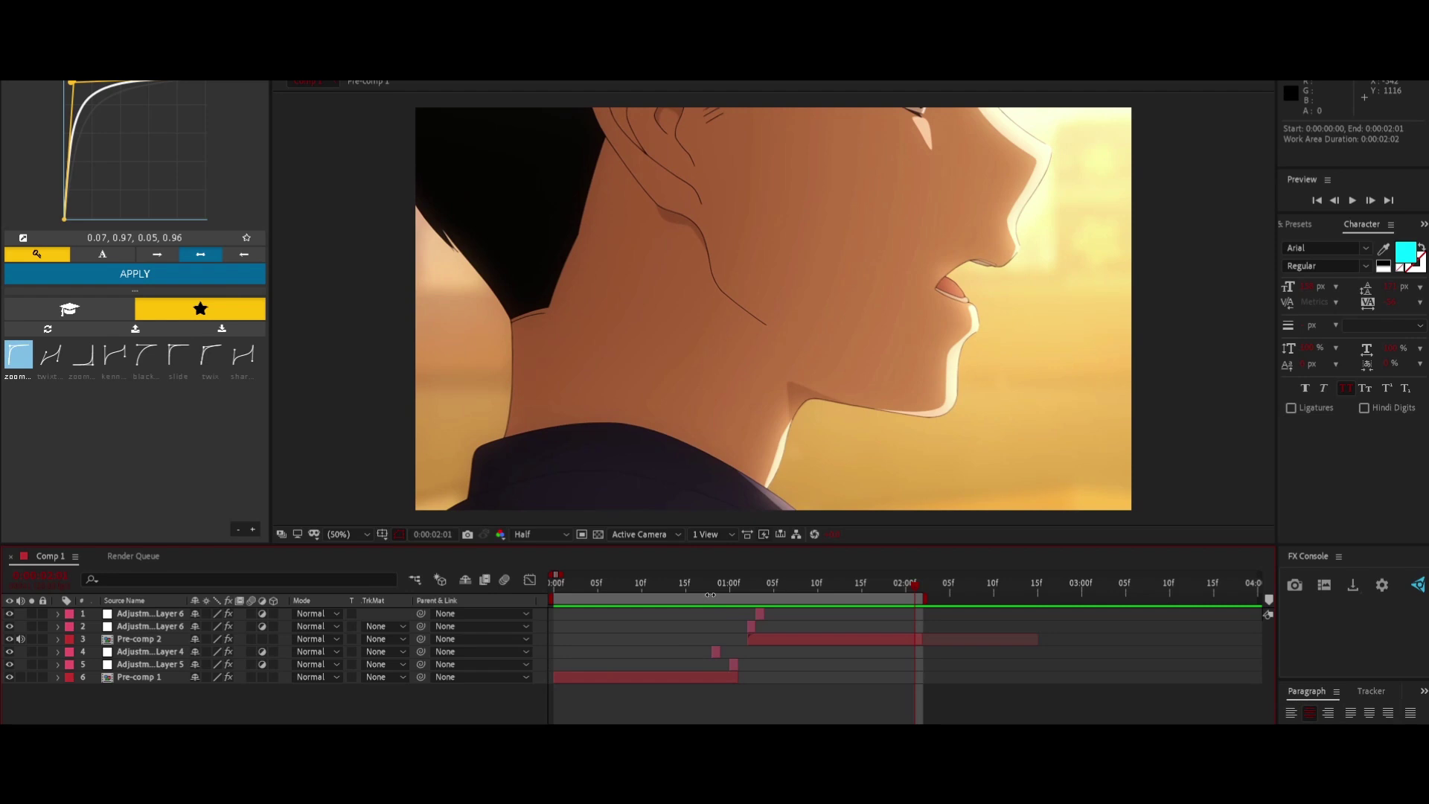
- Apply Fast Box Blur to the displacement adjustment layer at 0:00:00:18 and raise its blur radius for a soft blur
left_click(714, 585)
left_click(716, 652)
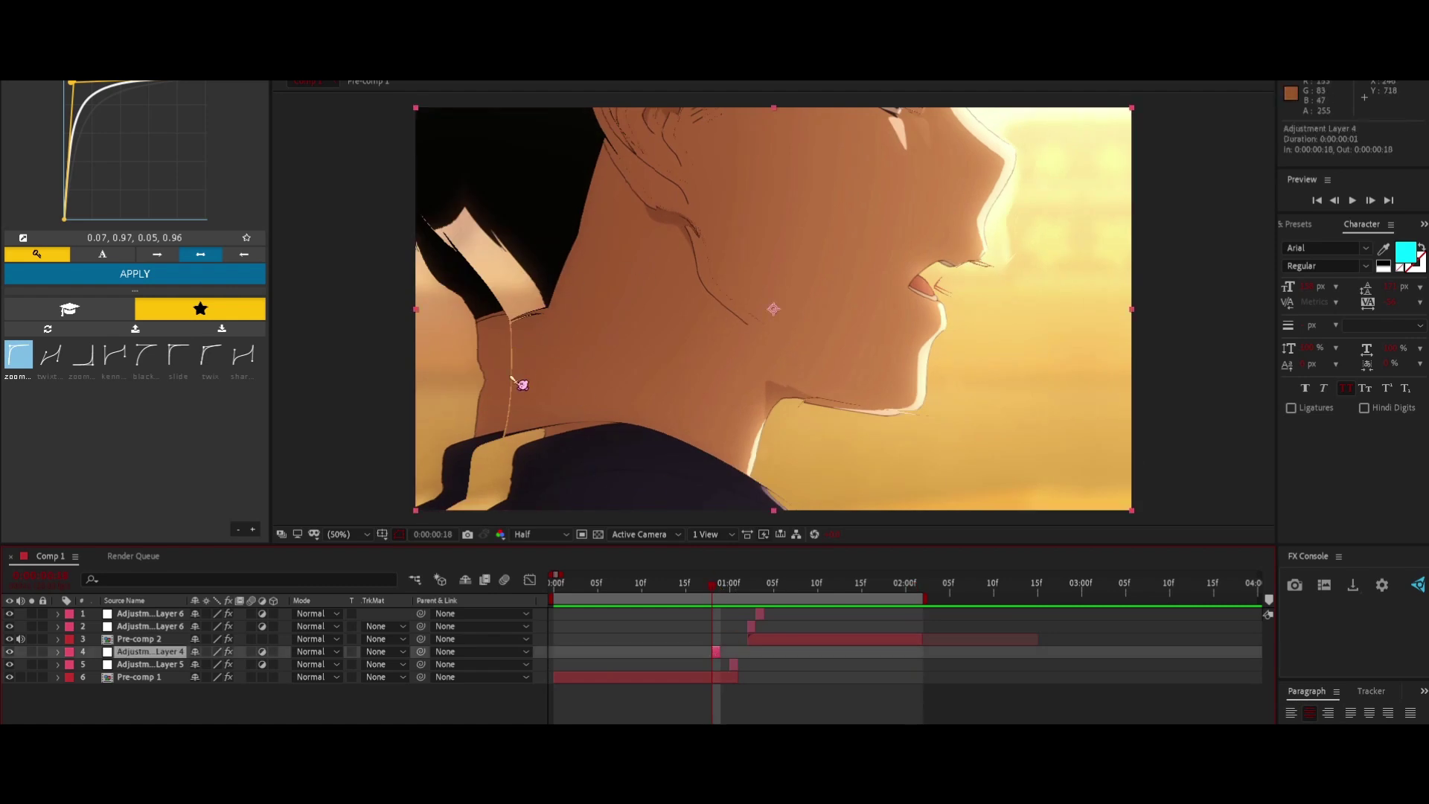
key("ctrl+space")
type("fas")
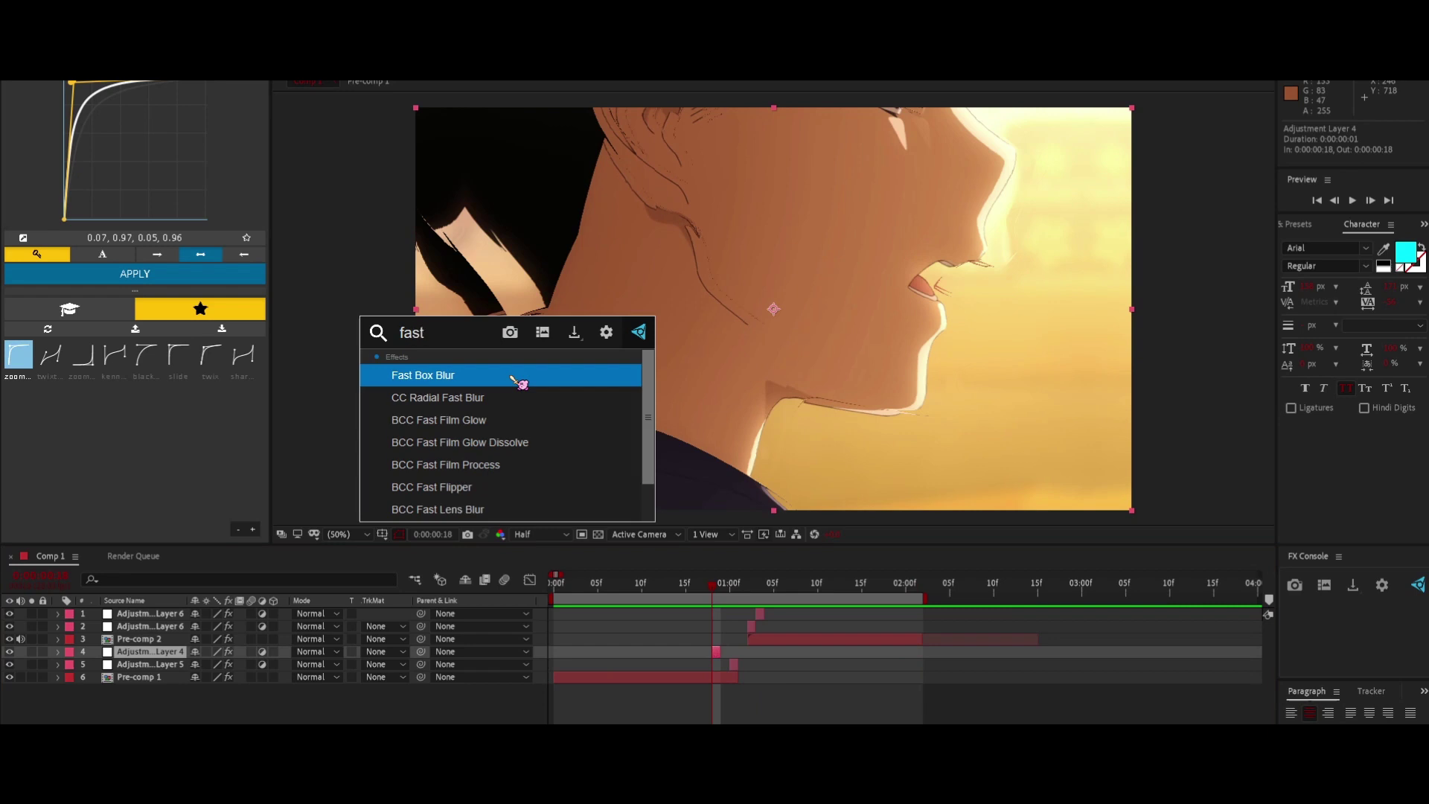
left_click(519, 383)
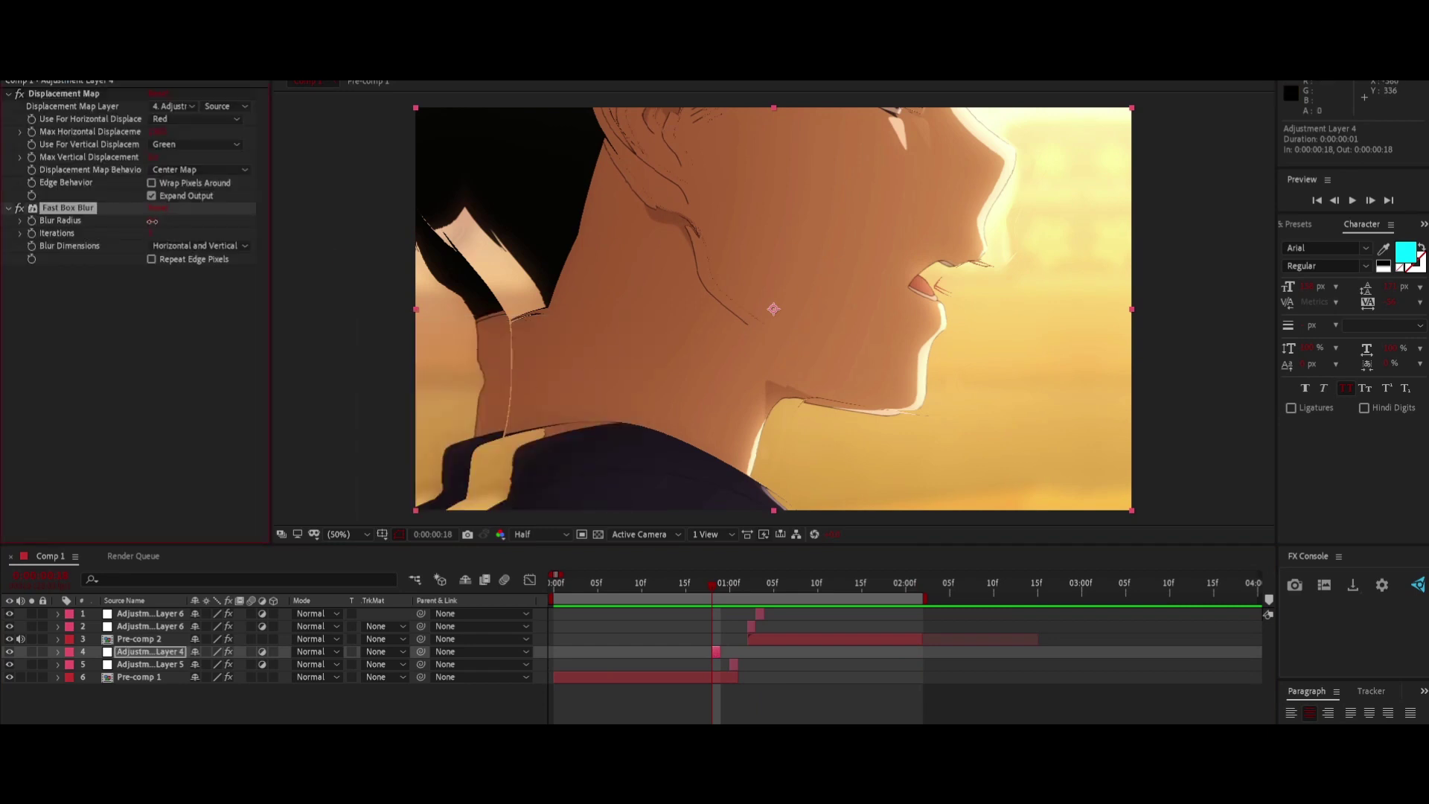
left_click_drag(152, 221, 178, 221)
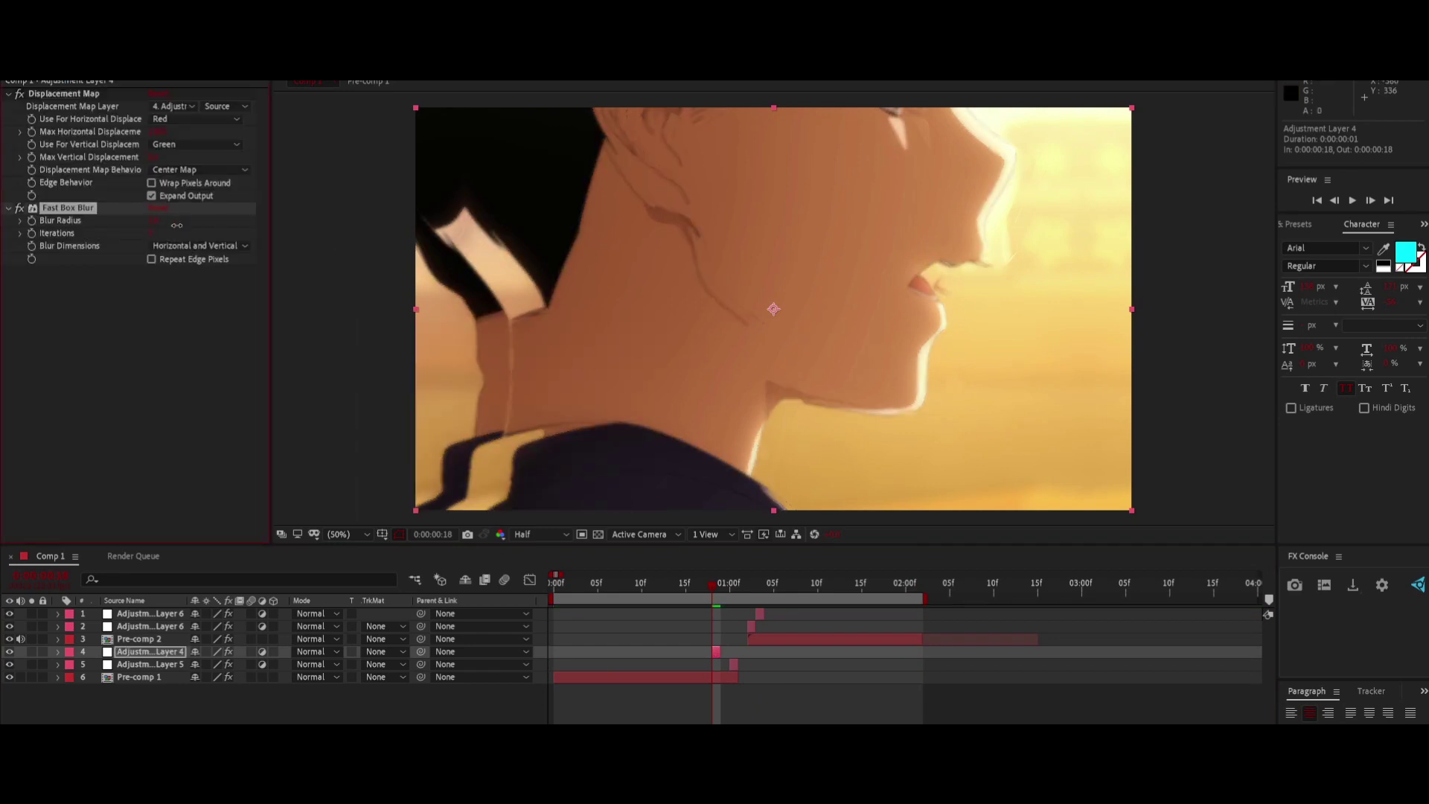